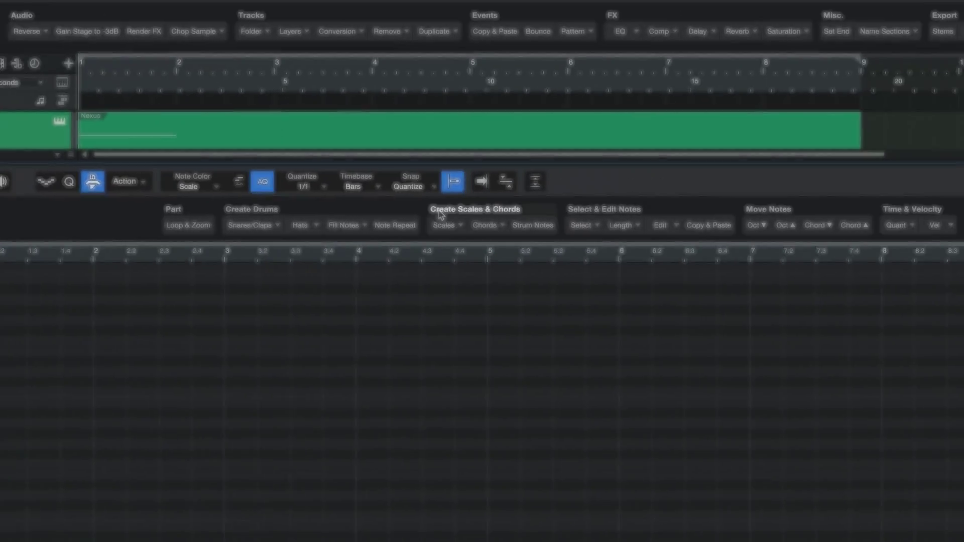
Step: Generate the minor scale chords from the note in the Nexus part
{"action": "left_click", "coordinate": [483, 225]}
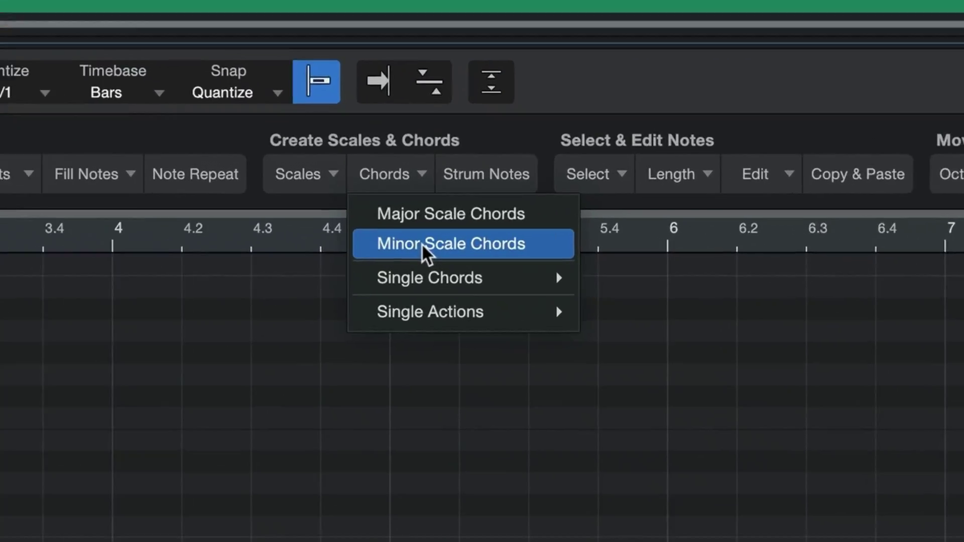
{"action": "left_click", "coordinate": [418, 240]}
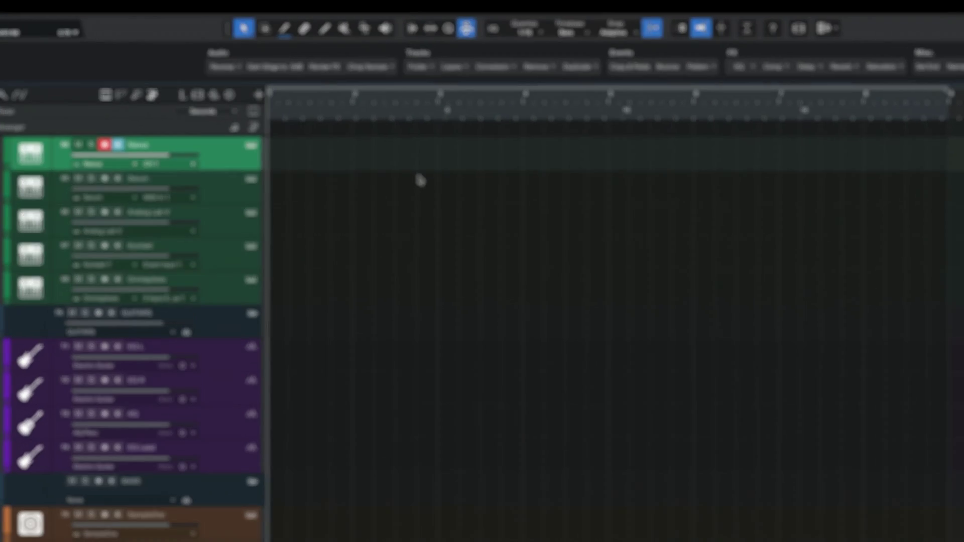
Step: Create an empty part on the Nexus track from bar 1 to bar 9 and open it for note editing
{"action": "scroll", "coordinate": [388, 189], "scroll_direction": "up", "scroll_amount": 2}
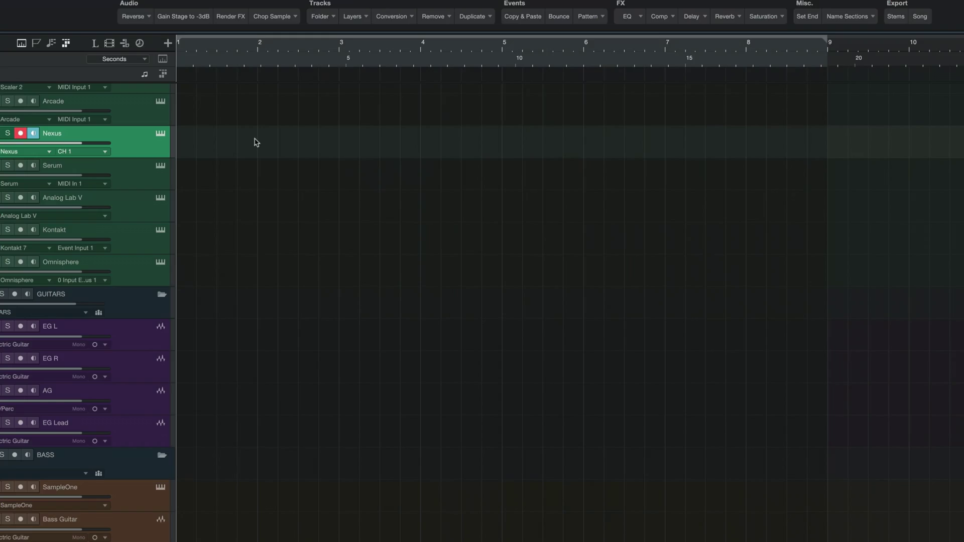
{"action": "double_click", "coordinate": [256, 142]}
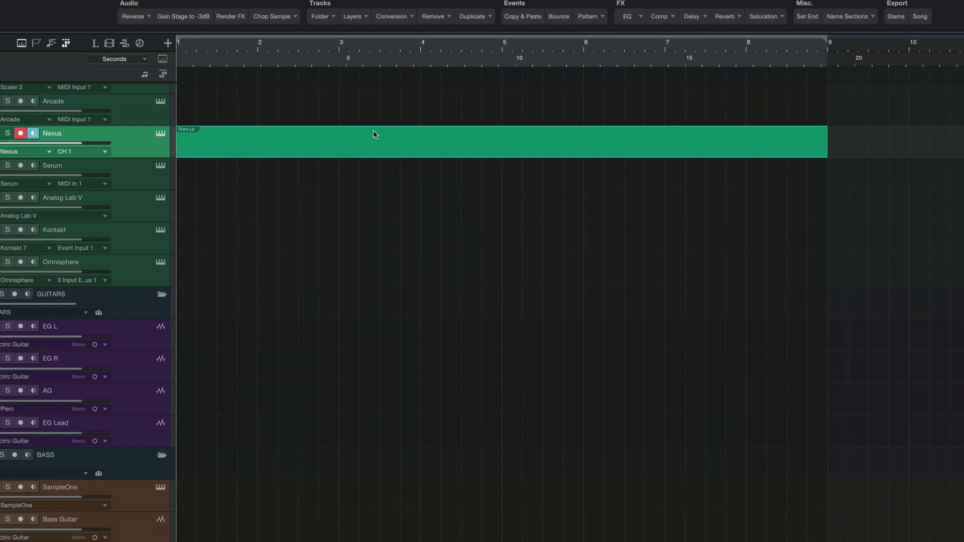
{"action": "double_click", "coordinate": [279, 146]}
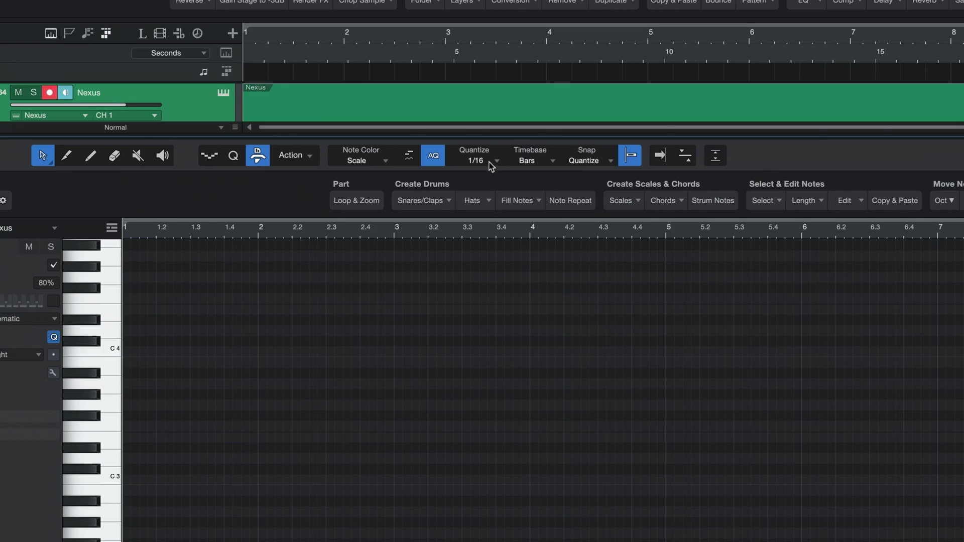
Step: Set the note editor's quantize value to 1/1
{"action": "left_click", "coordinate": [488, 162]}
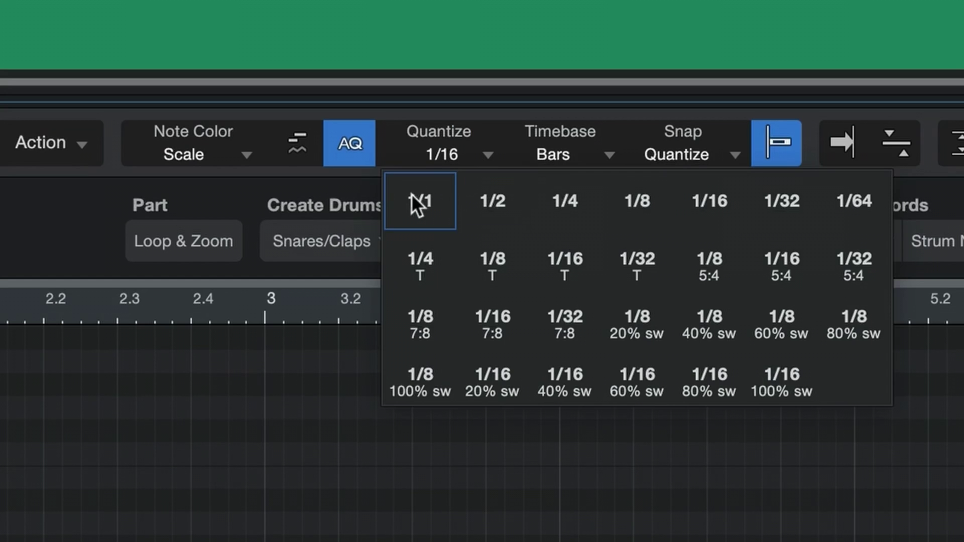
{"action": "left_click", "coordinate": [412, 194]}
{"action": "left_click", "coordinate": [417, 150]}
{"action": "key", "text": "Escape"}
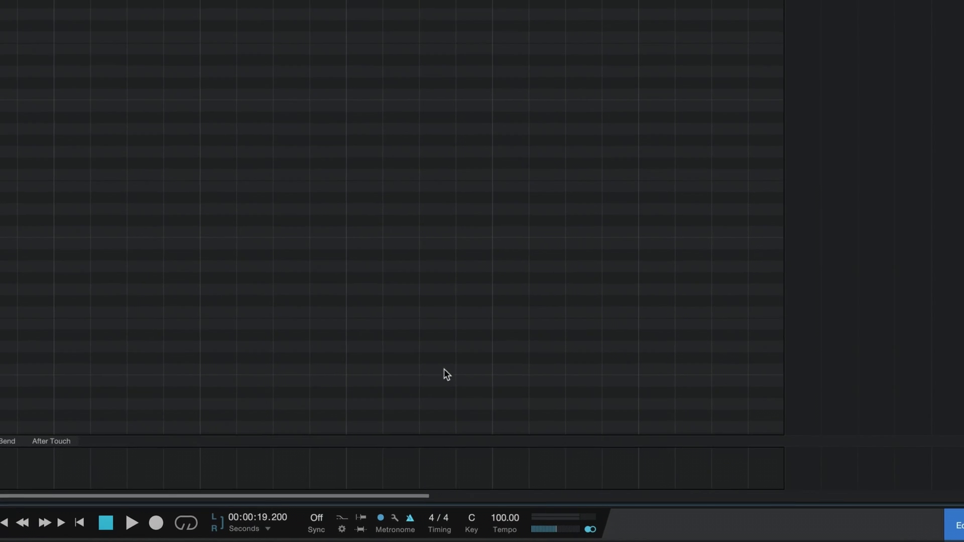
Step: Set the song key to Eb minor and turn on the Eb Natural Minor scale in the note editor
{"action": "left_click", "coordinate": [467, 523]}
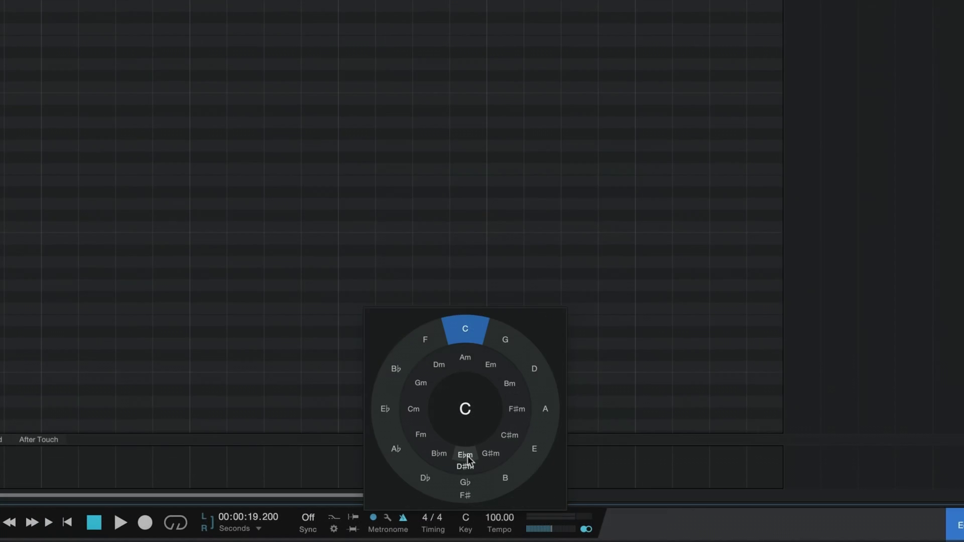
{"action": "left_click", "coordinate": [466, 456]}
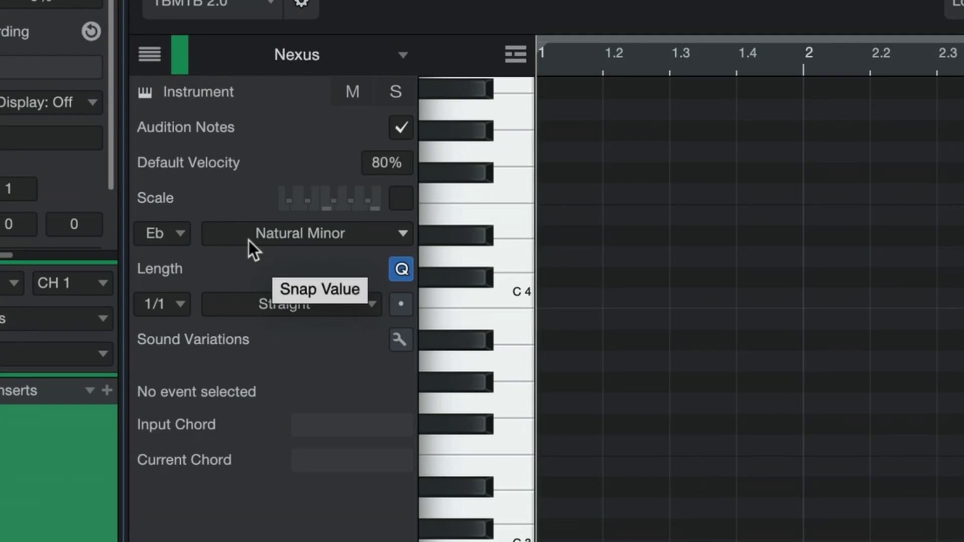
{"action": "left_click", "coordinate": [396, 198]}
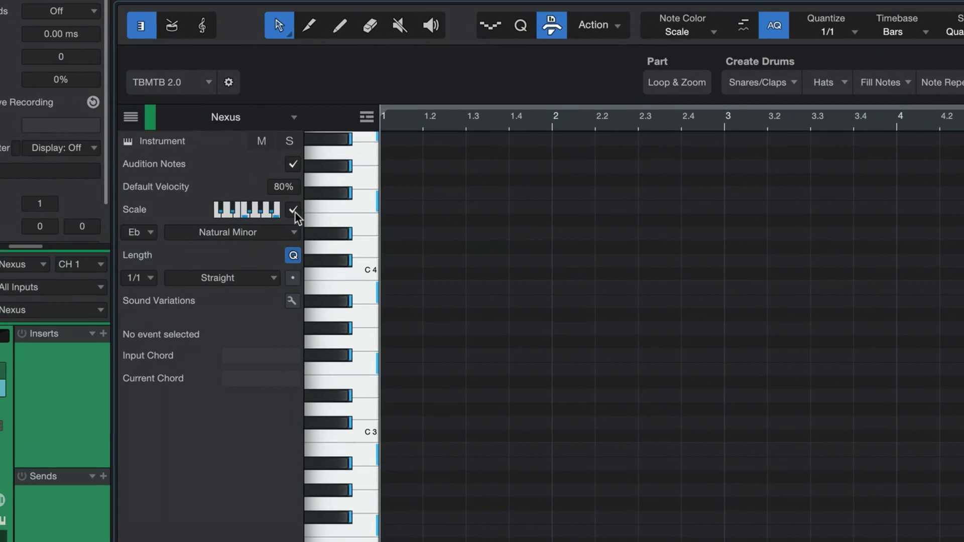
{"action": "left_click", "coordinate": [294, 212]}
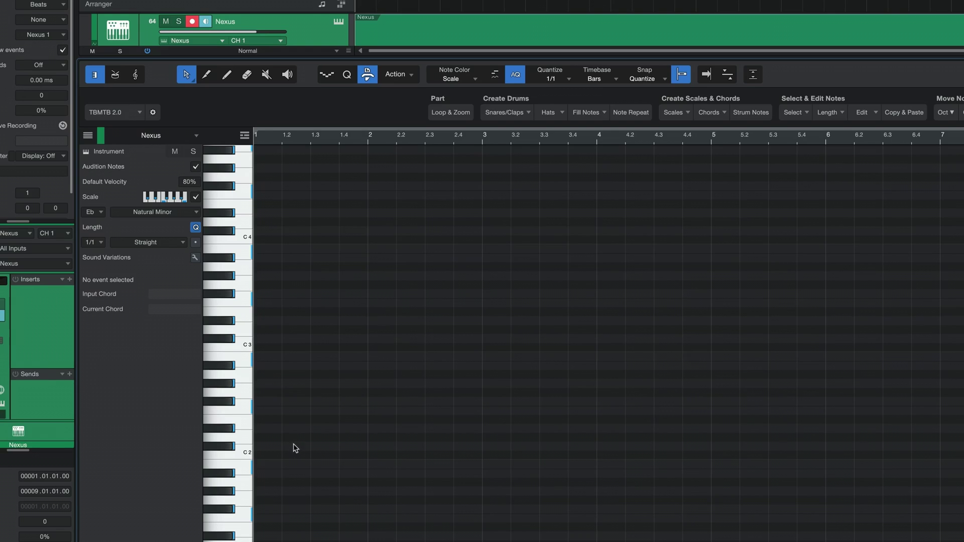
Step: Paint eight consecutive one-bar Eb 2 notes from bar 1 to the end of bar 8
{"action": "left_click", "coordinate": [225, 429]}
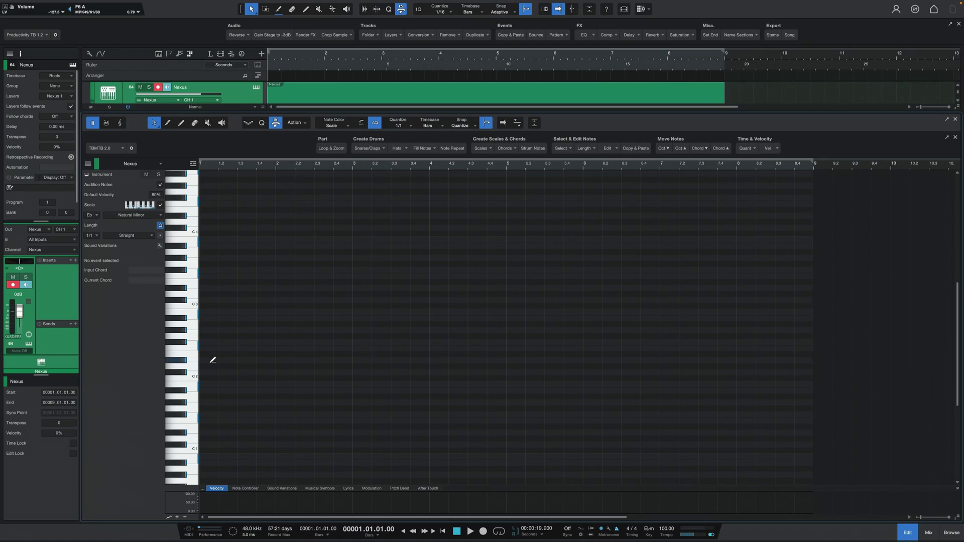
{"action": "left_click", "coordinate": [206, 360]}
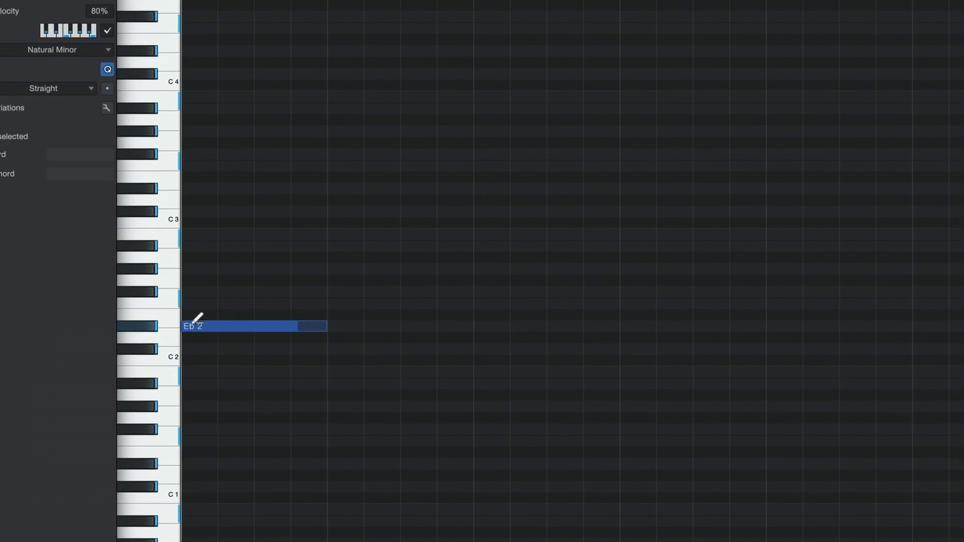
{"action": "left_click_drag", "start_coordinate": [194, 321], "coordinate": [963, 324]}
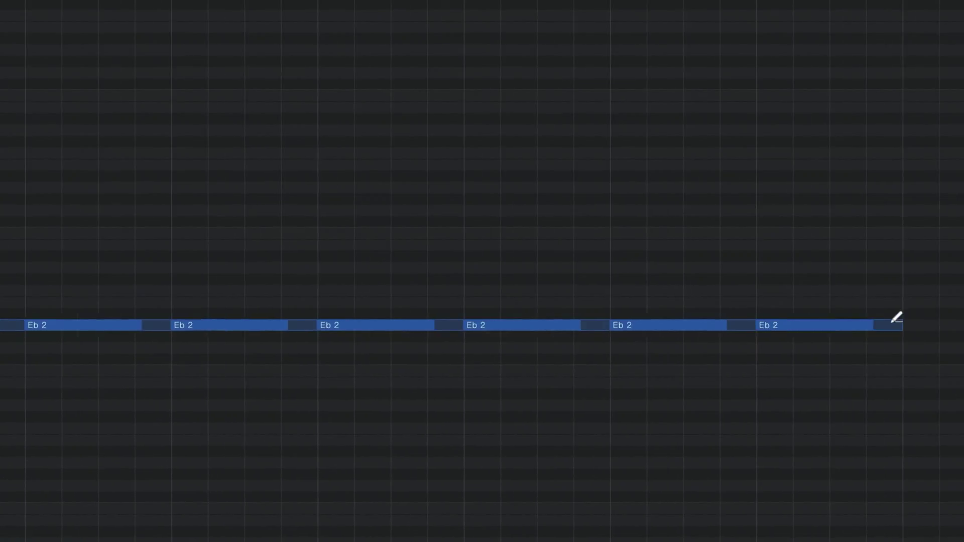
{"action": "left_click_drag", "start_coordinate": [897, 317], "coordinate": [921, 322]}
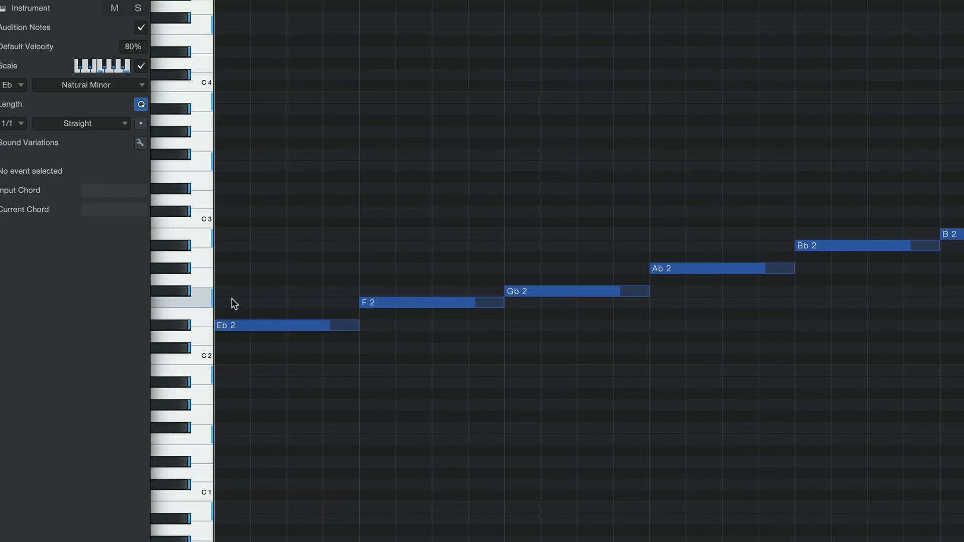
Step: Complete the triads in bars 1 to 4 by adding Gb2/Bb2, Ab2/B2, Bb2/Db3 and B2/Eb3 above the root notes
{"action": "left_click", "coordinate": [237, 290]}
{"action": "left_click", "coordinate": [238, 244]}
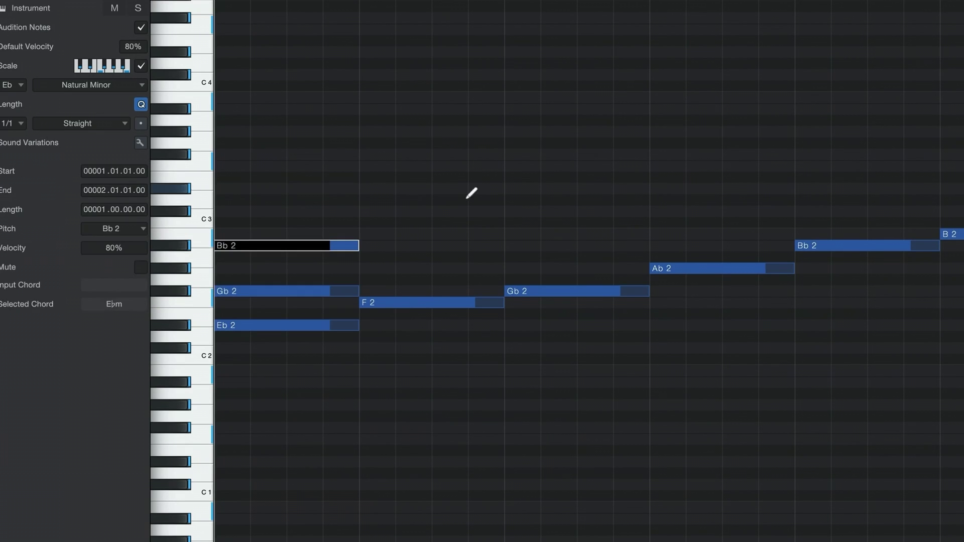
{"action": "left_click", "coordinate": [395, 267]}
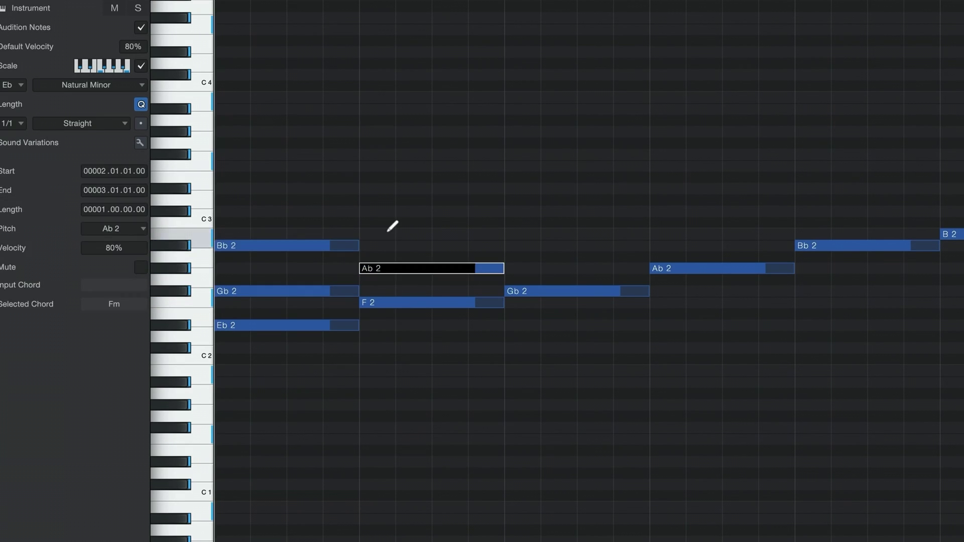
{"action": "left_click", "coordinate": [390, 232]}
{"action": "left_click", "coordinate": [538, 245]}
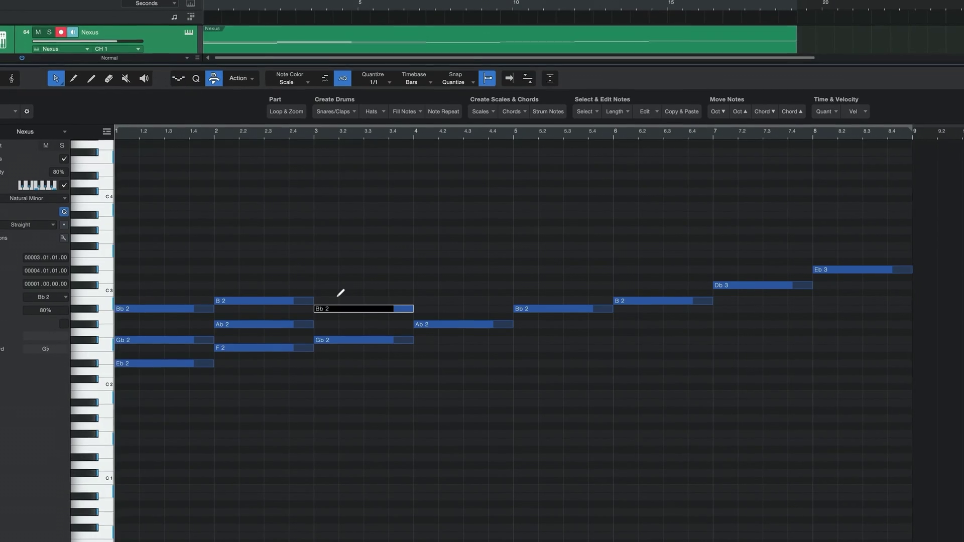
{"action": "left_click", "coordinate": [343, 285]}
{"action": "left_click", "coordinate": [444, 301]}
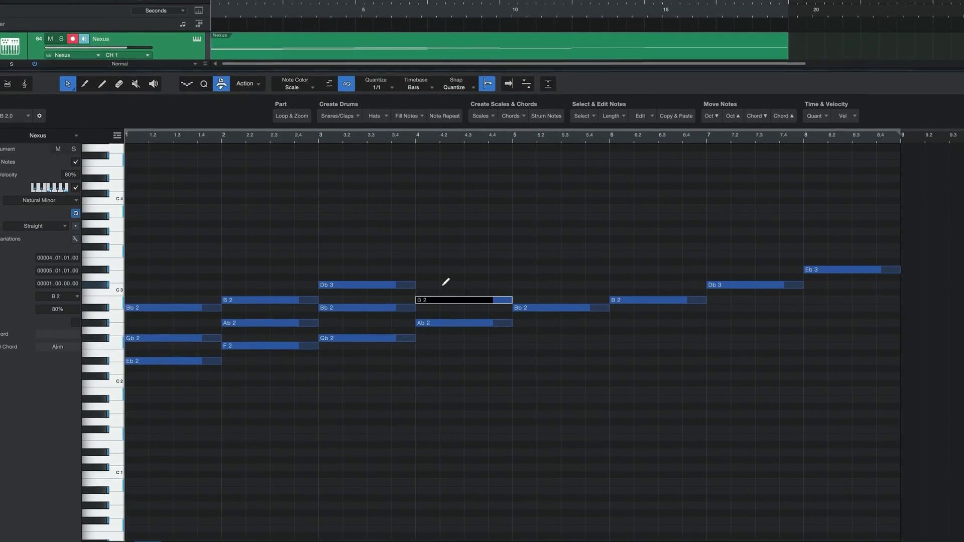
{"action": "left_click", "coordinate": [446, 270]}
Step: Complete the triads in bars 5 to 8 by adding Db3/F3, Eb3/Gb3, F3/Ab3 and Gb3/Bb3 above the root notes
{"action": "left_click", "coordinate": [539, 286]}
{"action": "left_click", "coordinate": [545, 254]}
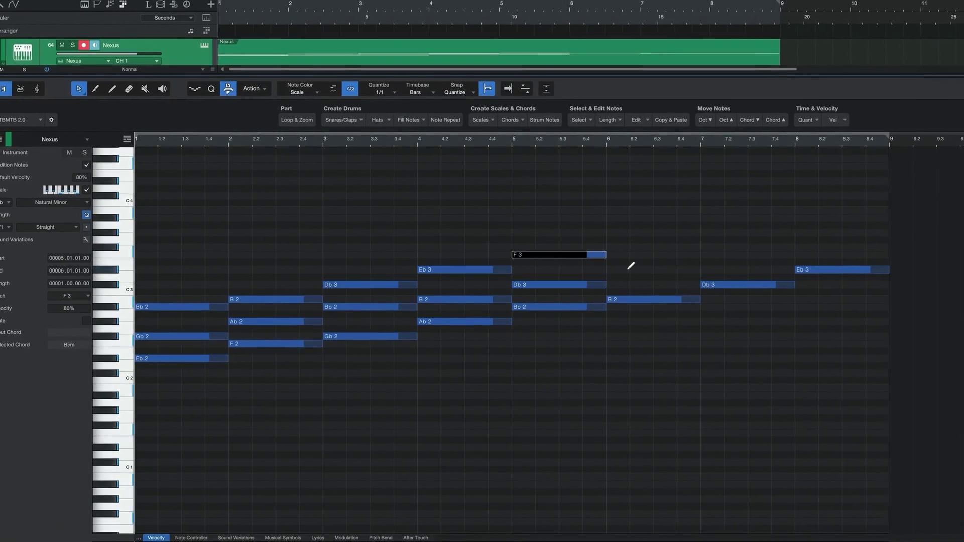
{"action": "left_click", "coordinate": [631, 269]}
{"action": "left_click", "coordinate": [633, 247]}
{"action": "left_click", "coordinate": [728, 255]}
{"action": "left_click", "coordinate": [729, 232]}
{"action": "left_click", "coordinate": [824, 247]}
{"action": "left_click", "coordinate": [824, 218]}
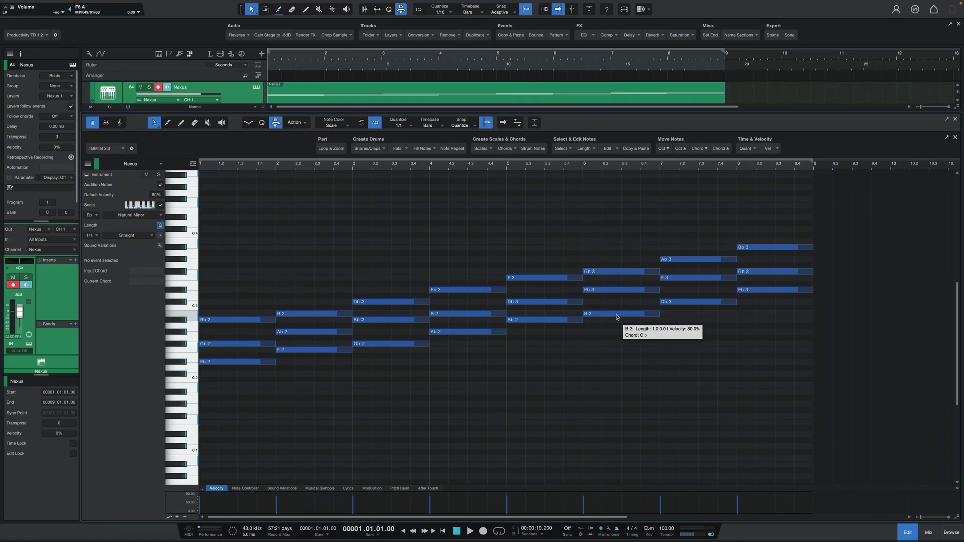
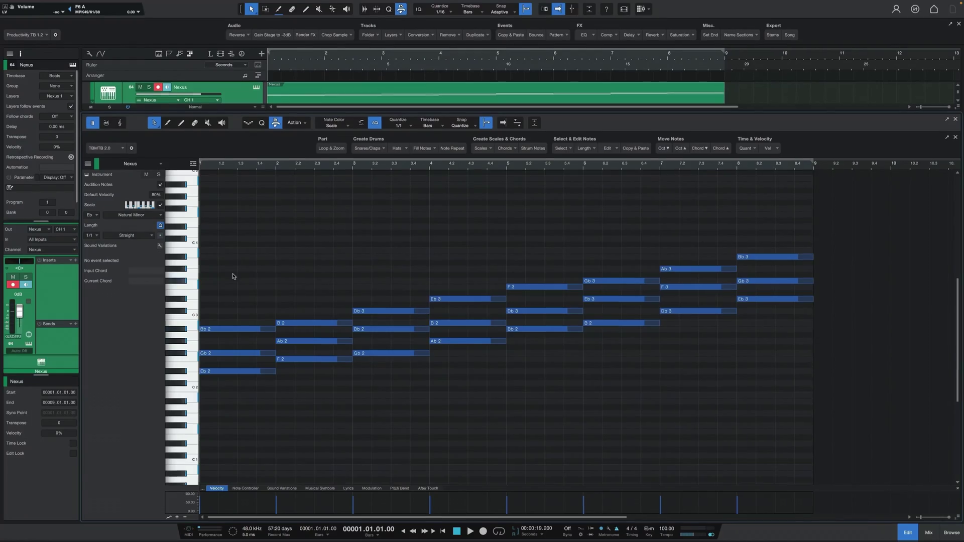
Step: Select the three notes of the bar 1 chord, then those of the bar 5 chord, to examine their chord names
{"action": "left_click_drag", "start_coordinate": [237, 230], "coordinate": [251, 453]}
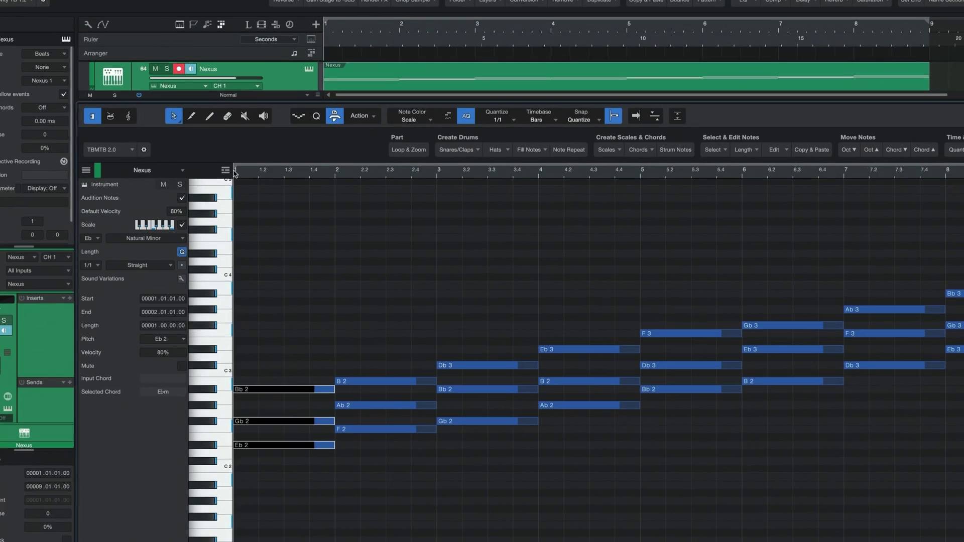
{"action": "left_click", "coordinate": [391, 359]}
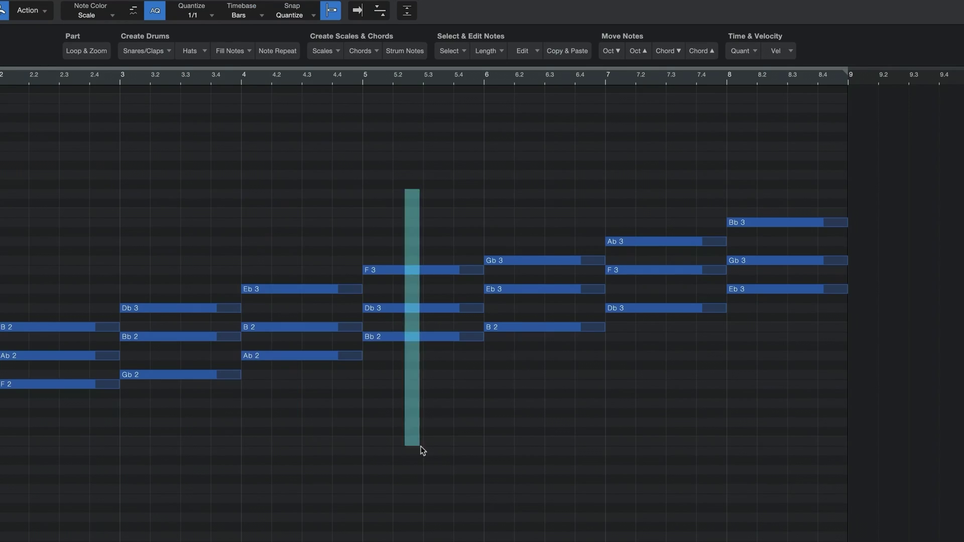
{"action": "left_click", "coordinate": [647, 363]}
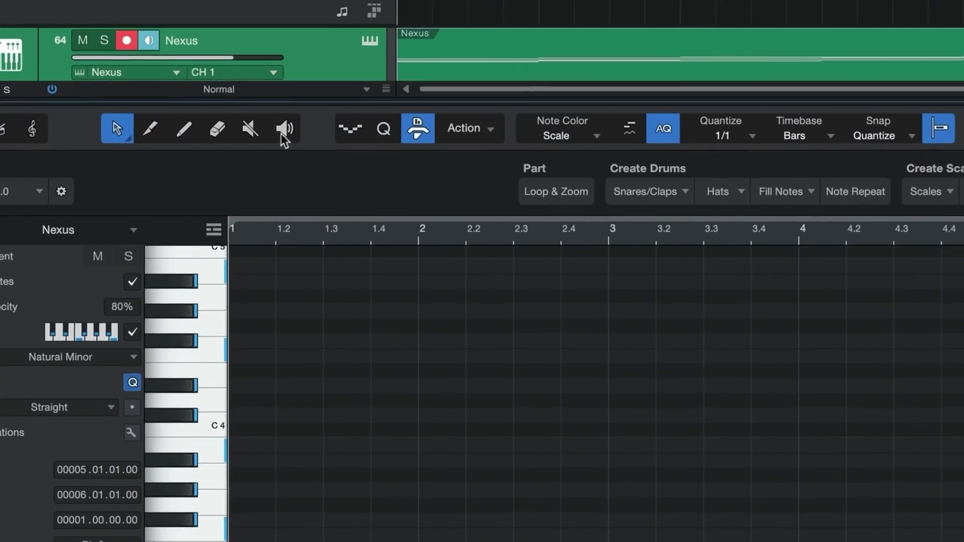
Step: Audition the chords in bar 4 and bar 3 with the Listen tool
{"action": "left_click", "coordinate": [285, 133]}
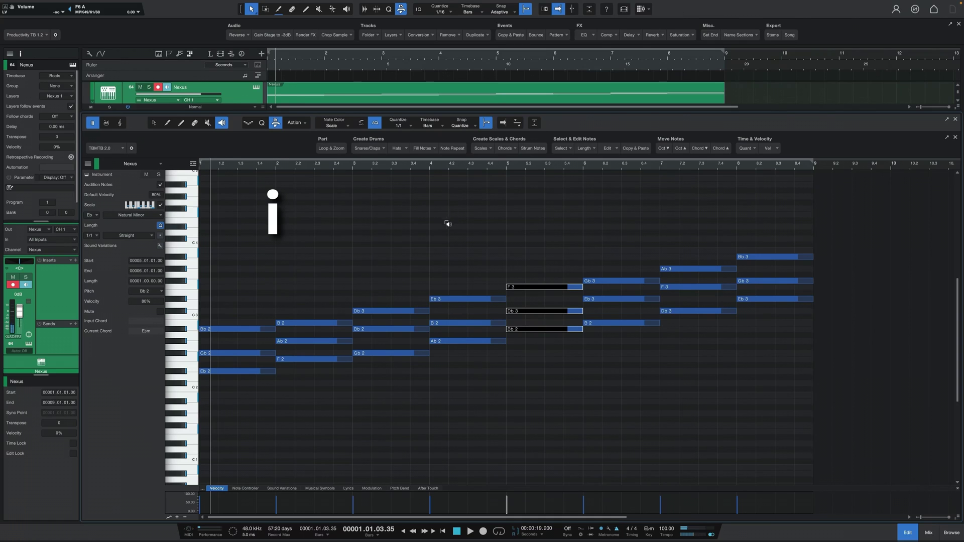
{"action": "left_click", "coordinate": [440, 226]}
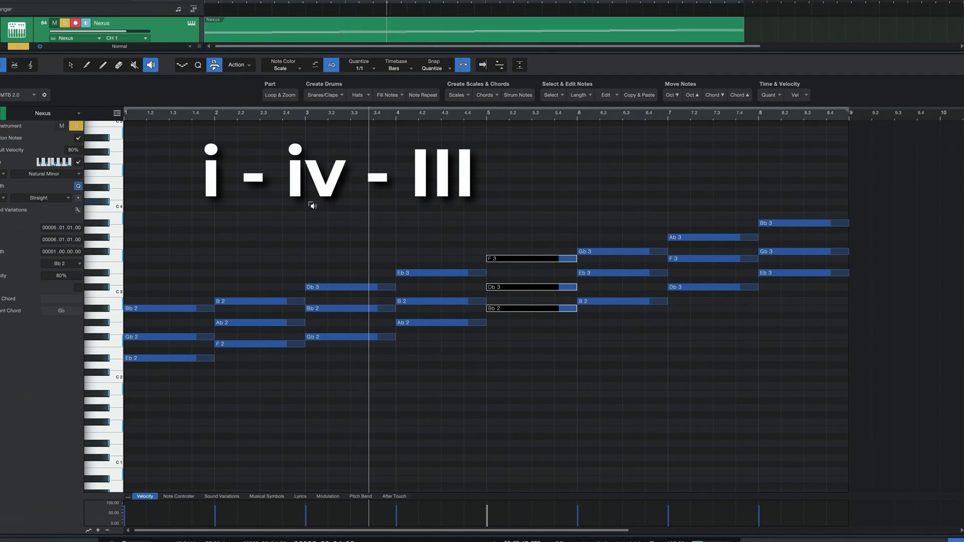
{"action": "left_click", "coordinate": [311, 205]}
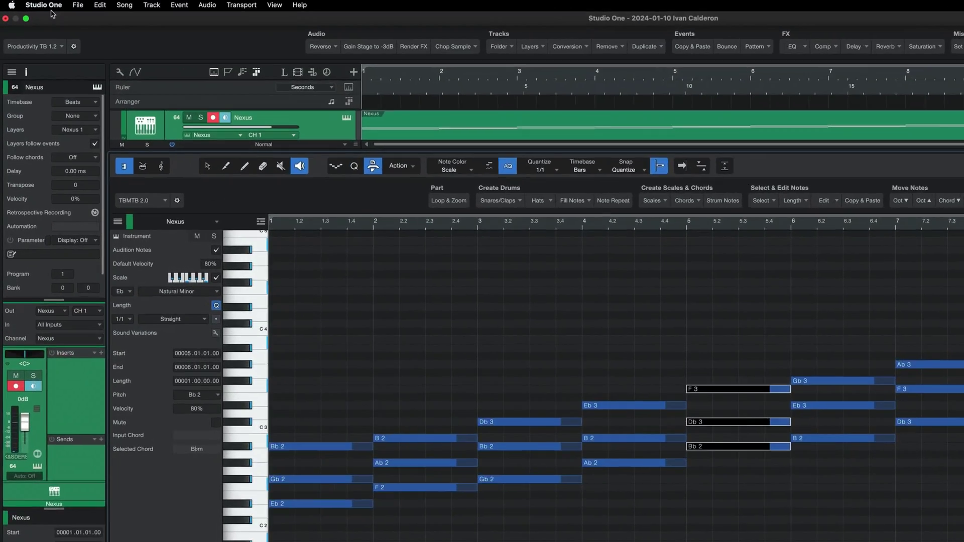
Step: Make sure Chase long notes is enabled in the advanced MIDI preferences, and close the preferences
{"action": "left_click", "coordinate": [40, 5]}
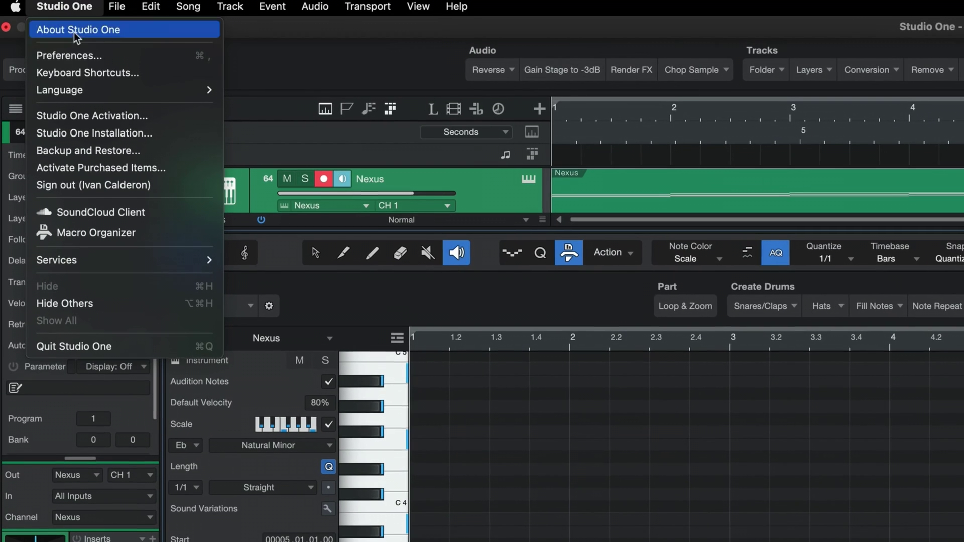
{"action": "left_click", "coordinate": [71, 59]}
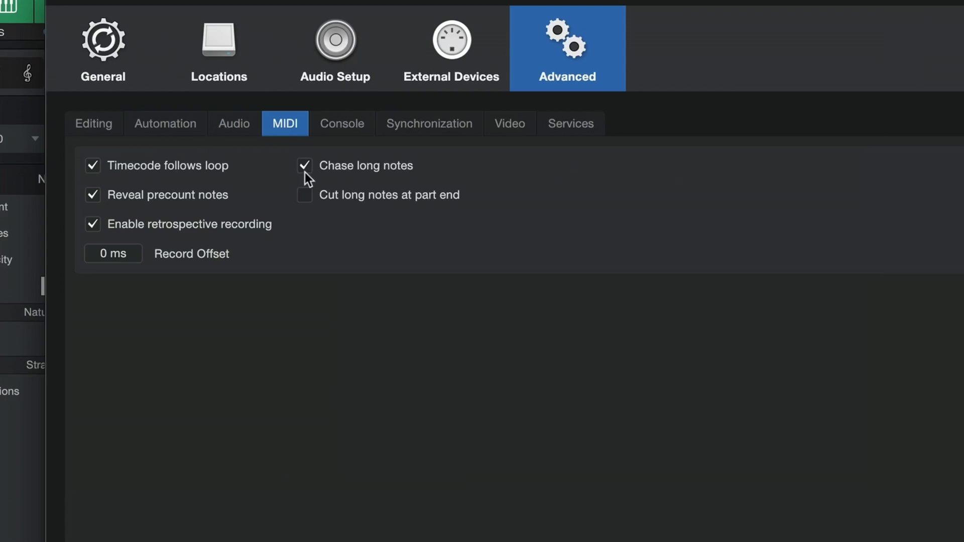
{"action": "left_click", "coordinate": [304, 166]}
{"action": "left_click", "coordinate": [814, 499]}
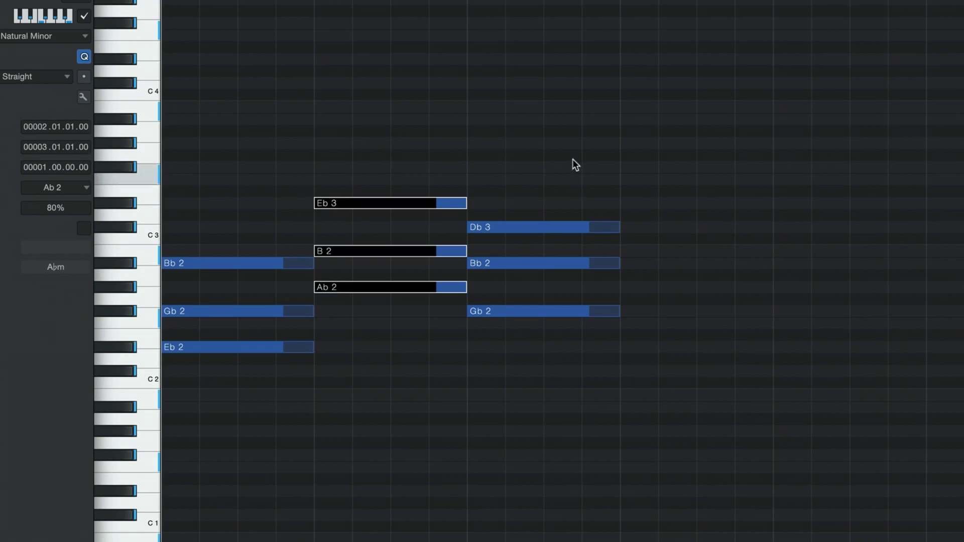
Step: Duplicate the bar 3 chord into bar 4
{"action": "left_click_drag", "start_coordinate": [572, 158], "coordinate": [564, 415]}
{"action": "key", "text": "d"}
{"action": "left_click", "coordinate": [620, 473]}
Step: Lower the top notes of the chords in bars 2 to 4 by one octave
{"action": "left_click_drag", "start_coordinate": [259, 274], "coordinate": [497, 324]}
{"action": "key", "text": "shift+Down"}
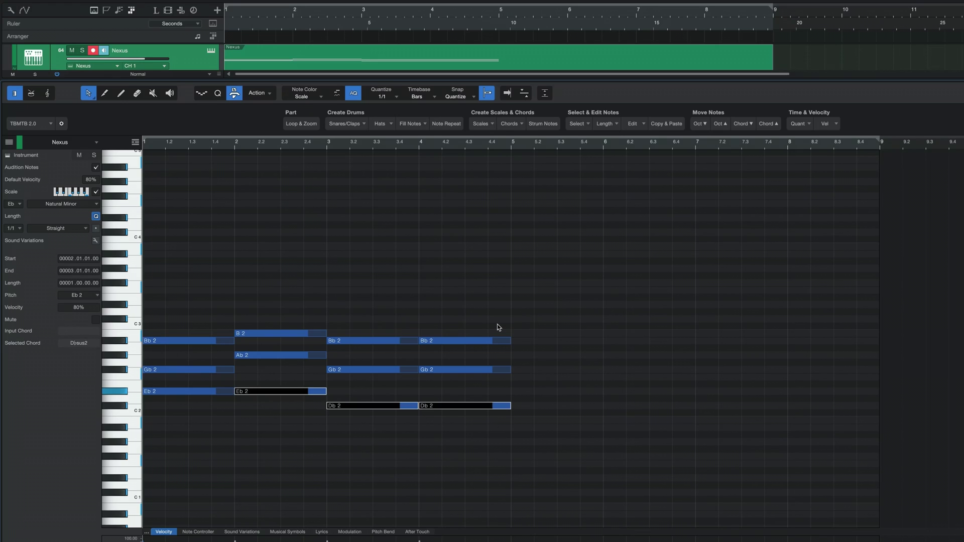
{"action": "left_click", "coordinate": [497, 325]}
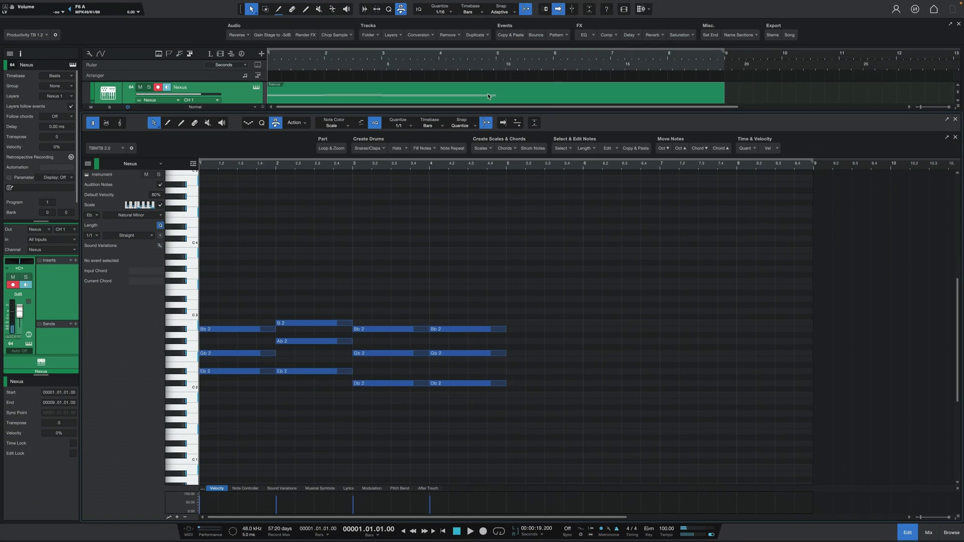
Step: Split the Nexus part at bar 5 and delete its empty second half
{"action": "left_click", "coordinate": [500, 87], "text": "alt"}
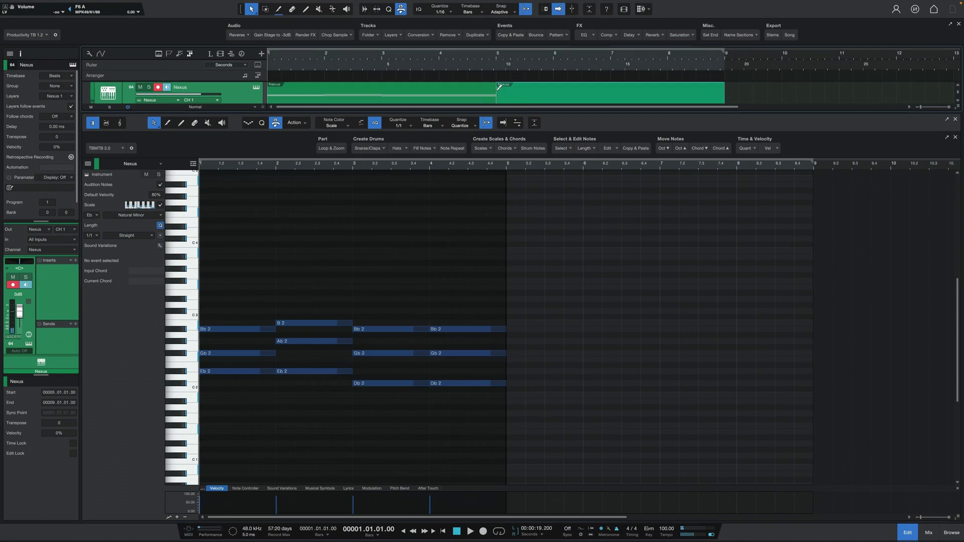
{"action": "key", "text": "Delete"}
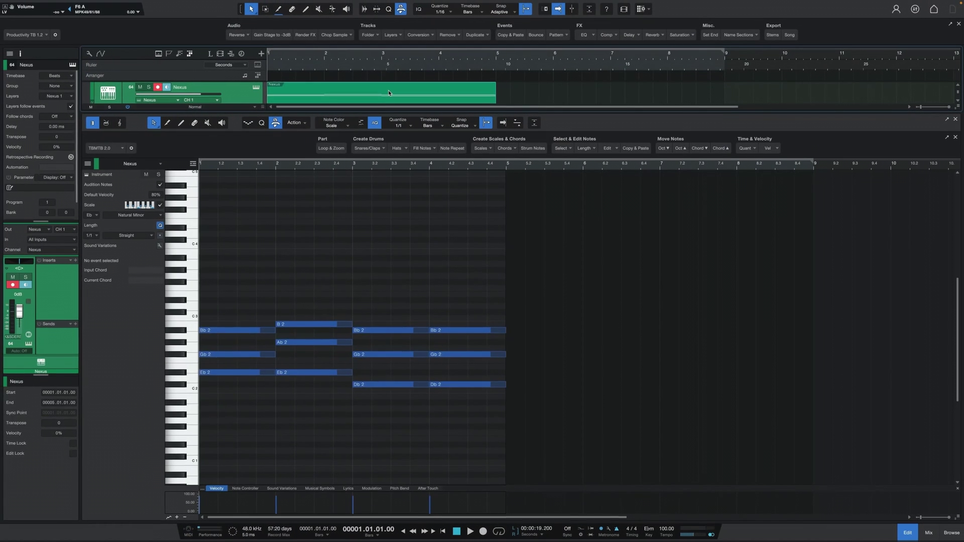
Step: Replace the Nexus part with a new empty eight-bar part and set the song key to Eb major
{"action": "key", "text": "Delete"}
{"action": "double_click", "coordinate": [300, 93]}
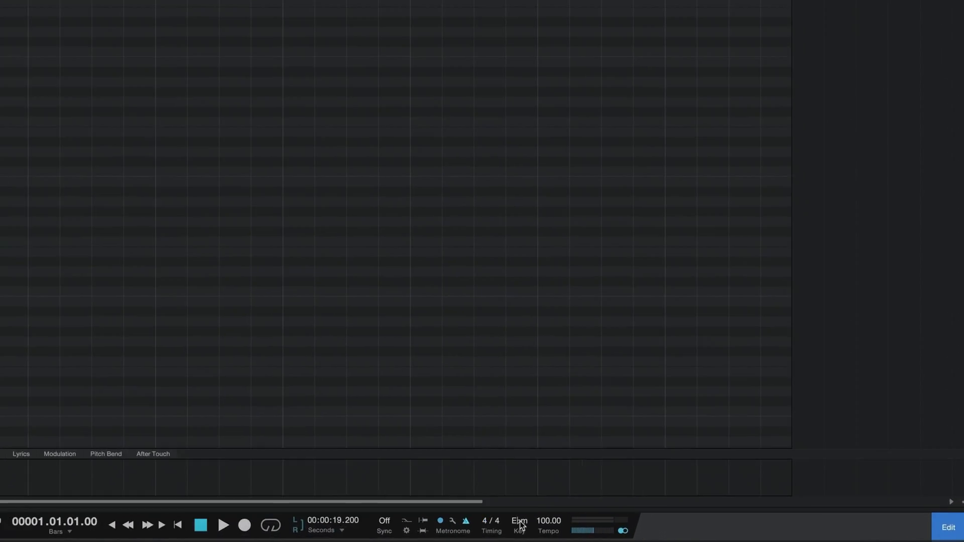
{"action": "left_click", "coordinate": [650, 531]}
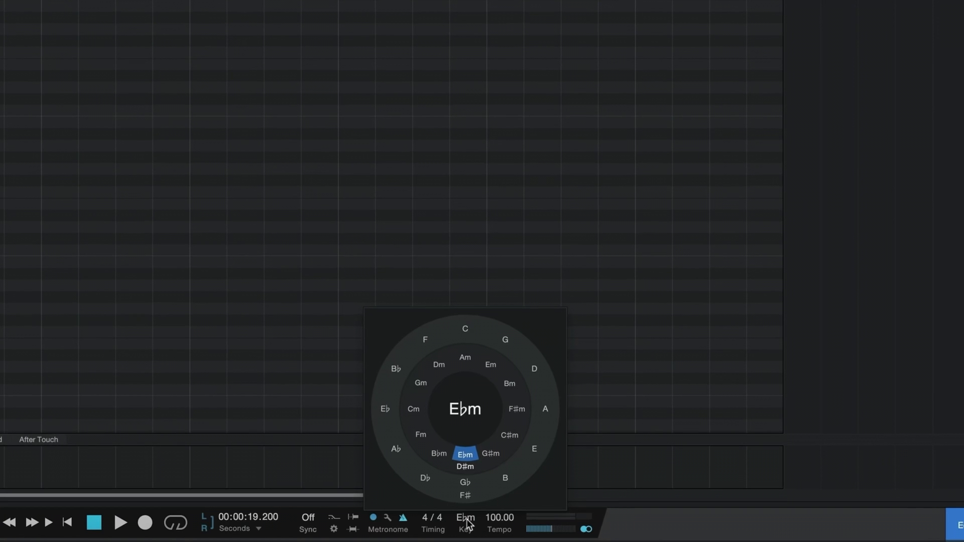
{"action": "left_click", "coordinate": [385, 409]}
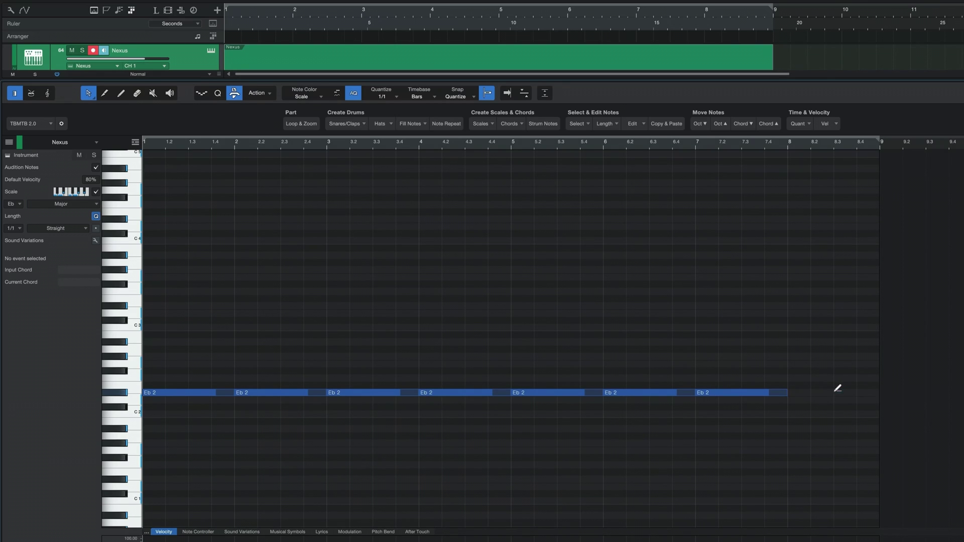
Step: Draw one whole note per bar rising from Eb 2 to Eb 3, correcting bar 3 to G 2 and bar 7 to D 3
{"action": "left_click_drag", "start_coordinate": [853, 365], "coordinate": [856, 302]}
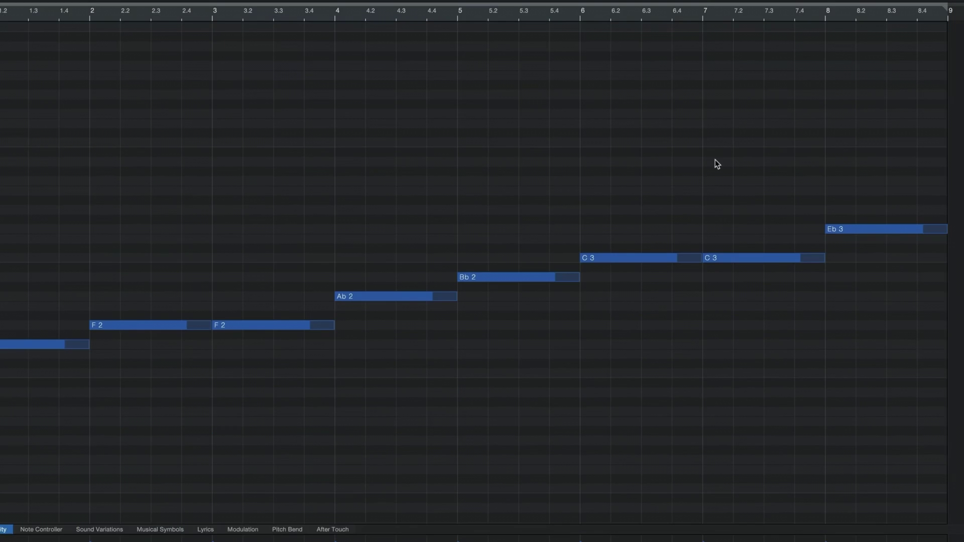
{"action": "left_click", "coordinate": [754, 258]}
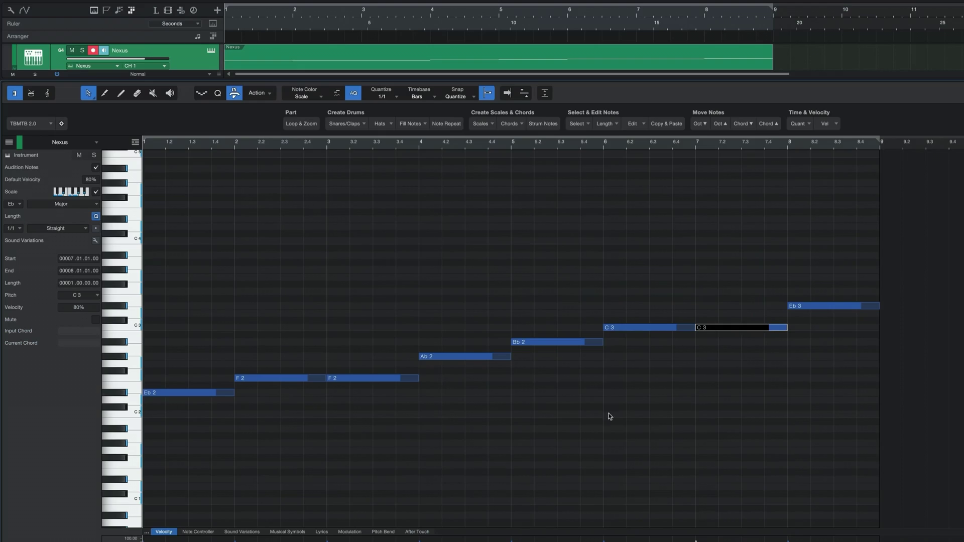
{"action": "left_click", "coordinate": [261, 325]}
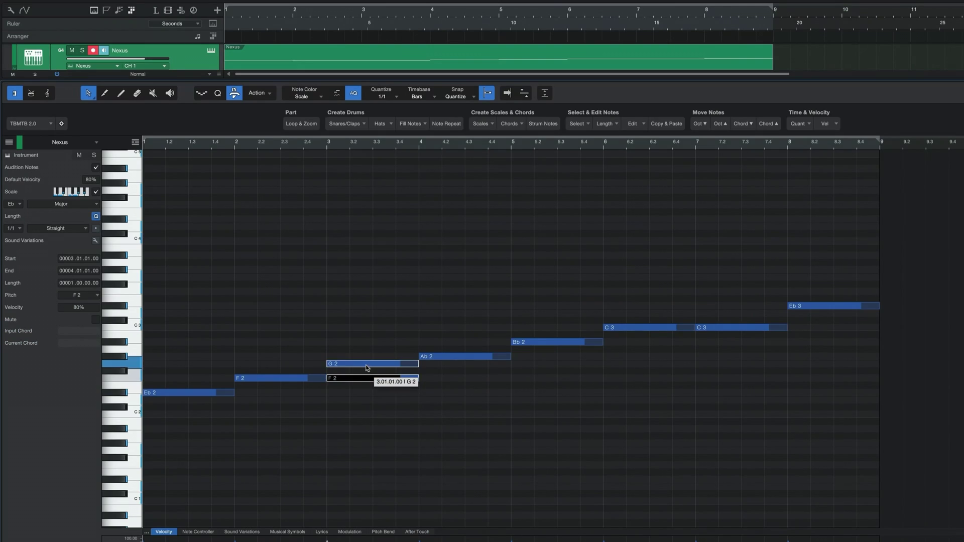
{"action": "left_click_drag", "start_coordinate": [748, 322], "coordinate": [748, 307]}
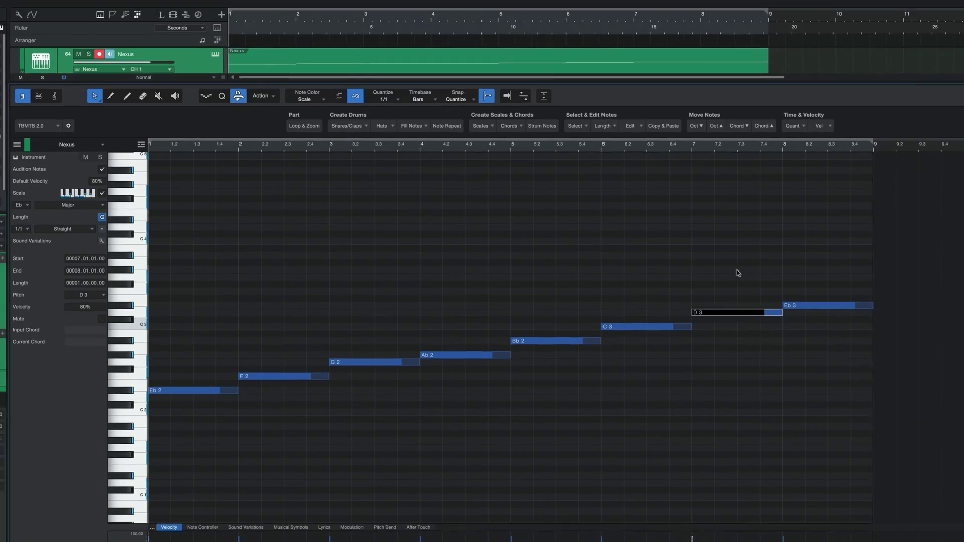
{"action": "left_click", "coordinate": [487, 390]}
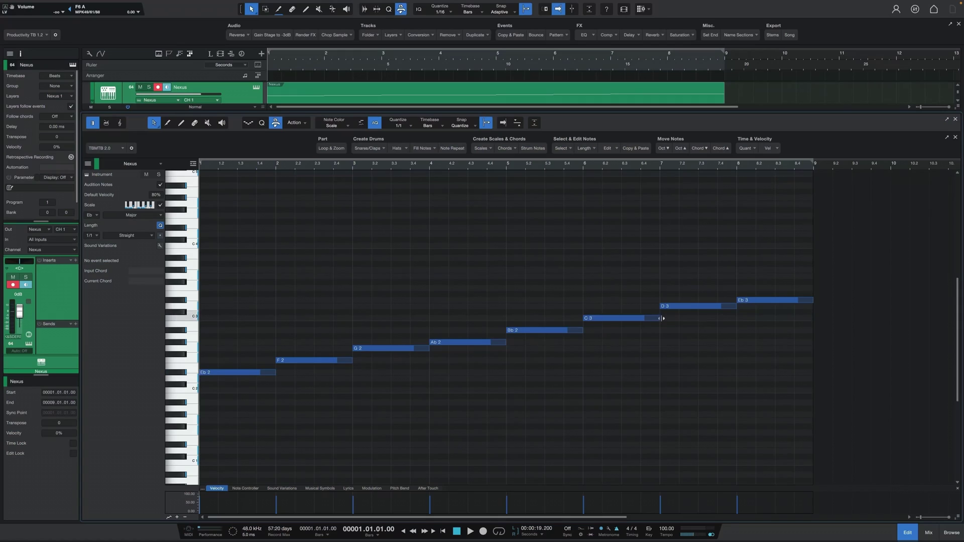
Step: Clear all the scale notes and draw an ascending Eb major scale starting on Eb 2, one whole note per bar
{"action": "left_click_drag", "start_coordinate": [787, 261], "coordinate": [403, 415]}
{"action": "key", "text": "Delete"}
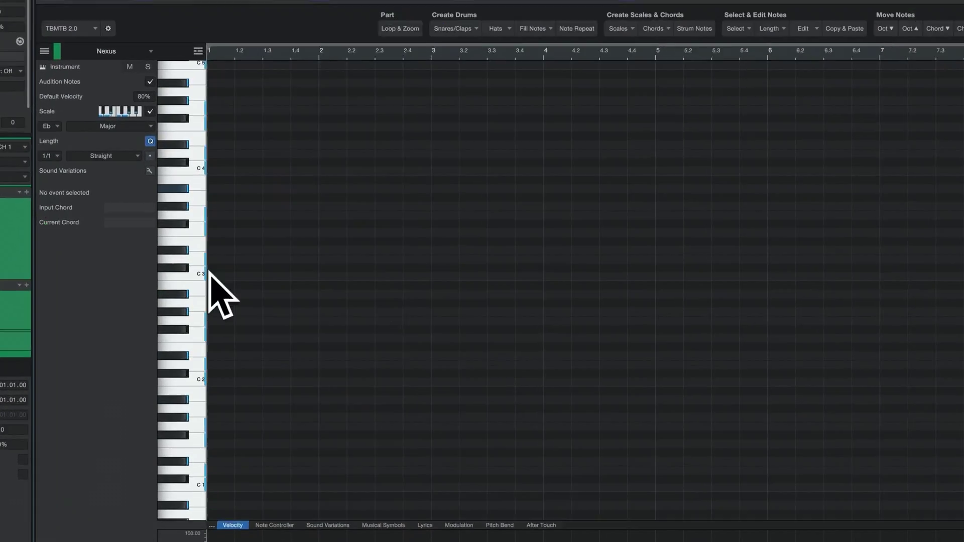
{"action": "key", "text": "2"}
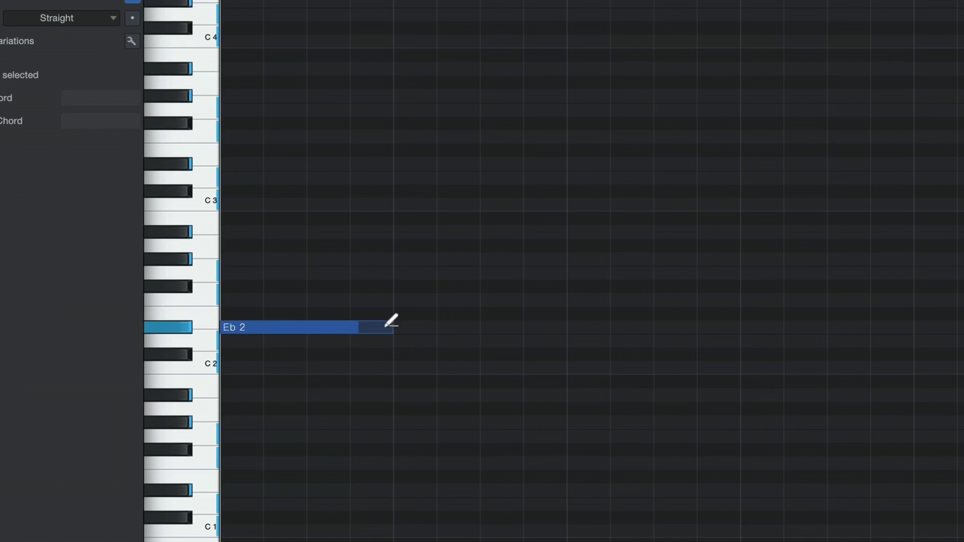
{"action": "mouse_move", "coordinate": [946, 326]}
{"action": "left_mouse_down"}
{"action": "mouse_move", "coordinate": [962, 329]}
{"action": "mouse_move", "coordinate": [787, 368]}
{"action": "mouse_move", "coordinate": [806, 370]}
{"action": "left_mouse_up"}
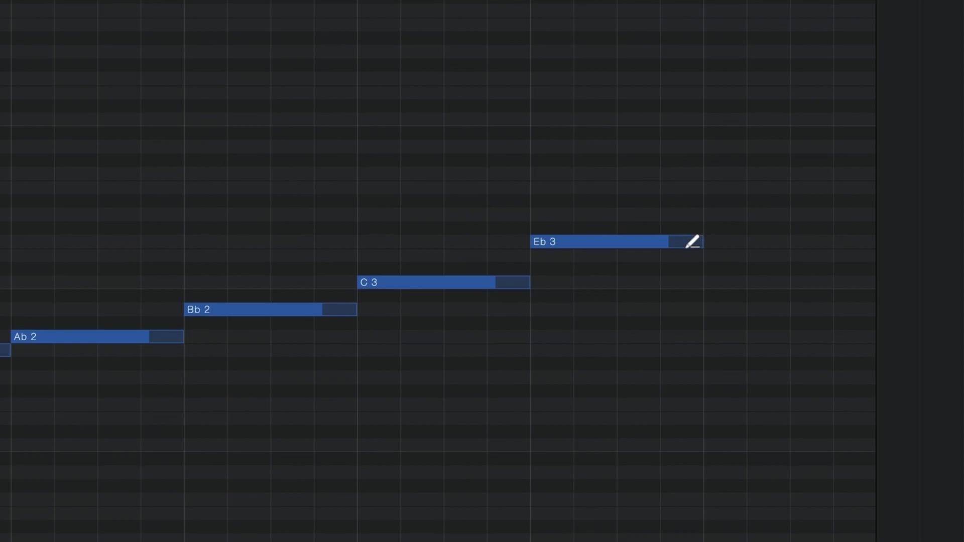
{"action": "key", "text": "1"}
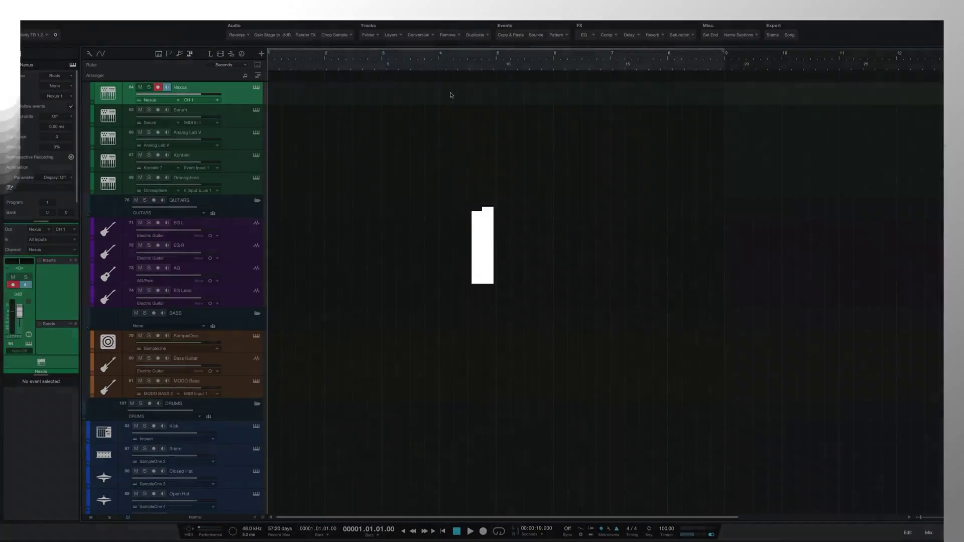
Step: Create an empty eight-bar Nexus part and open it for note editing with quantize at 1/1 and note length linked to quantize
{"action": "double_click", "coordinate": [437, 96]}
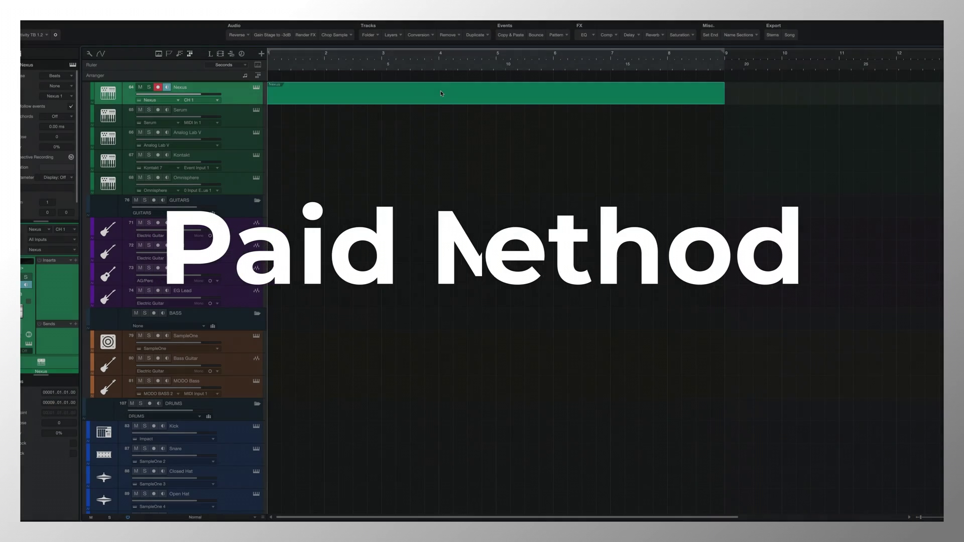
{"action": "double_click", "coordinate": [492, 96]}
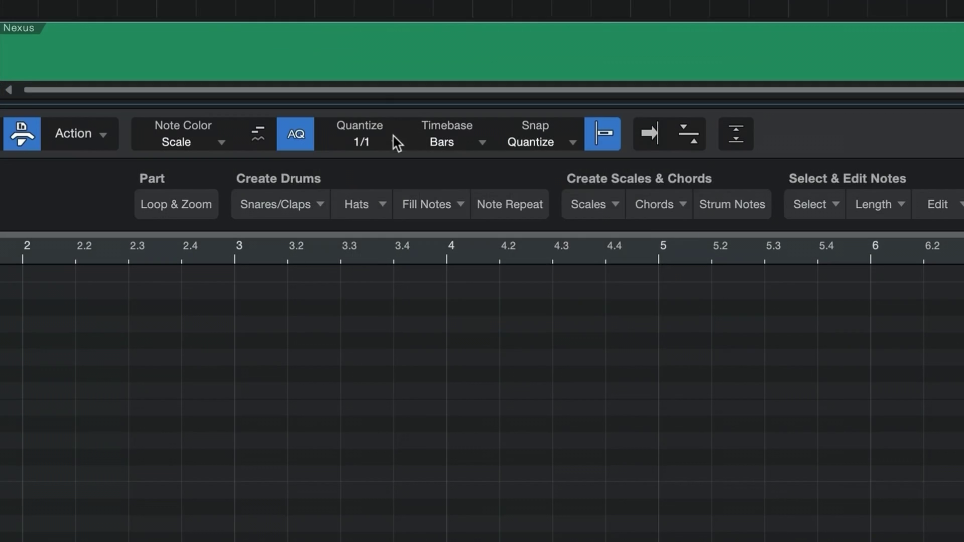
{"action": "left_click", "coordinate": [396, 143]}
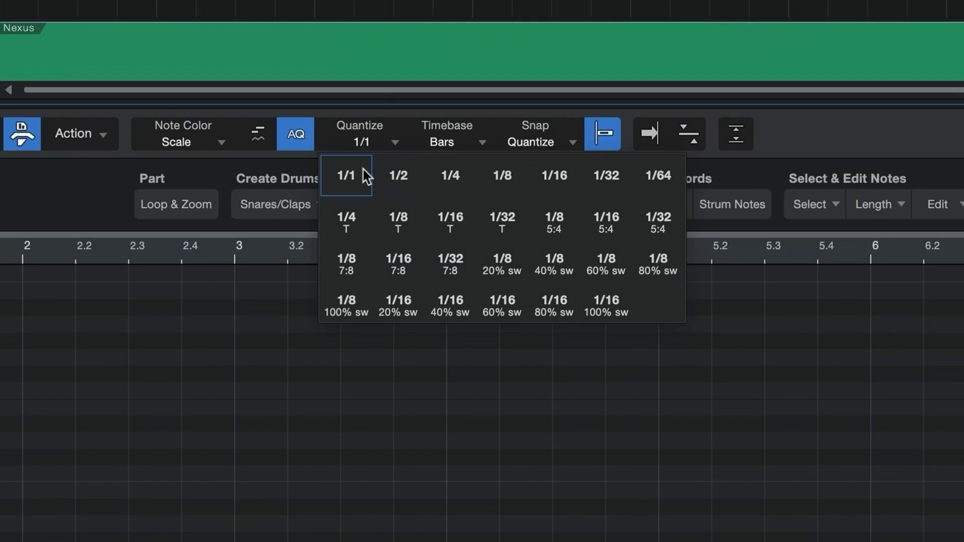
{"action": "left_click", "coordinate": [363, 176]}
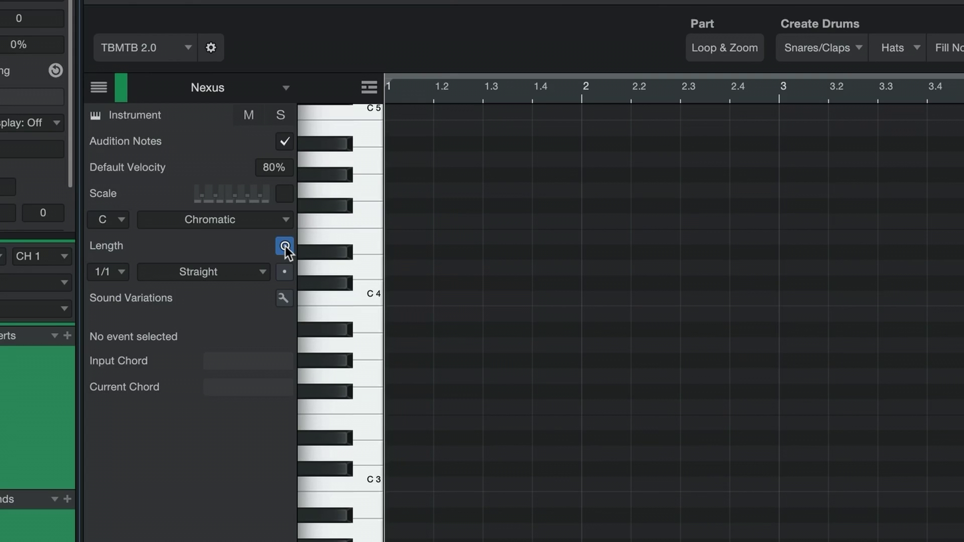
{"action": "left_click", "coordinate": [284, 246]}
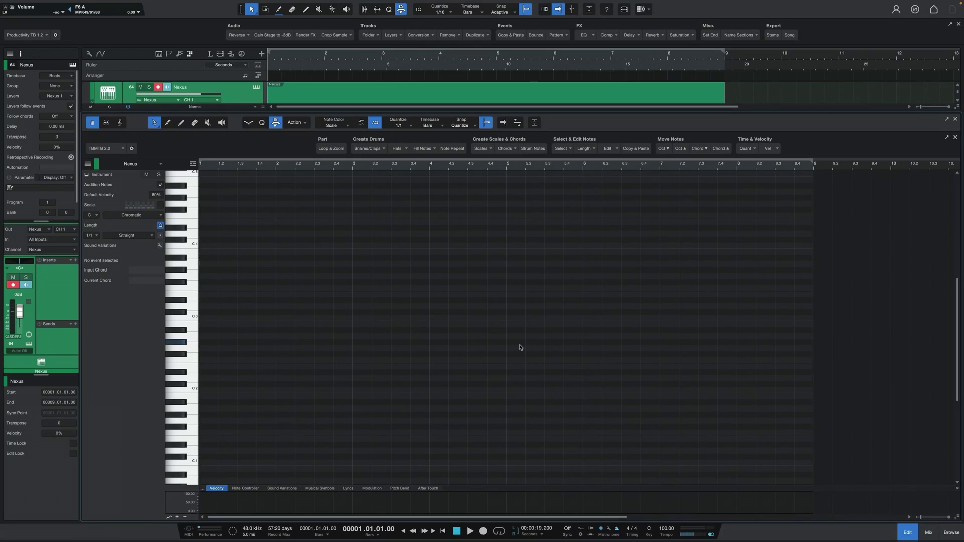
Step: Set the song key to Ebm and generate Minor Scale Chords from an Eb 2 note in bar 1
{"action": "left_click", "coordinate": [648, 536]}
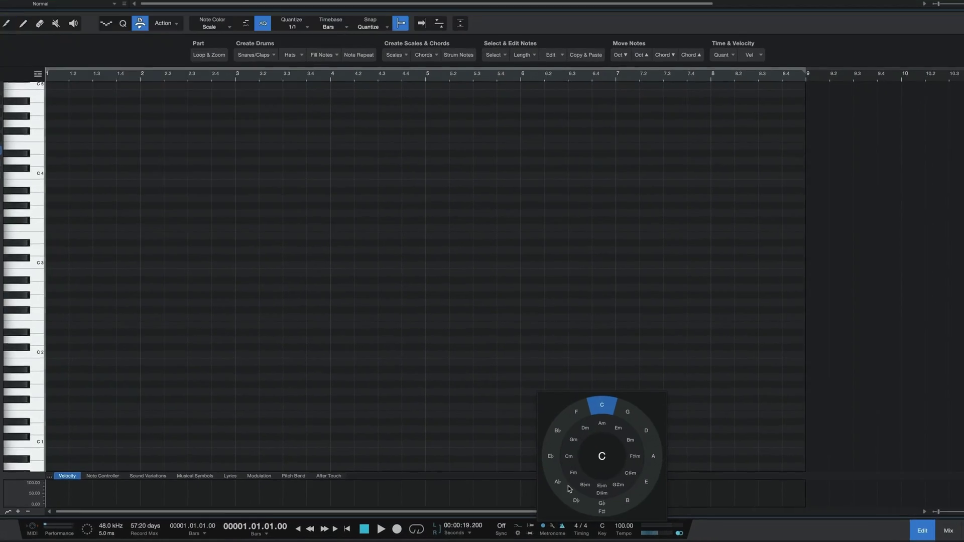
{"action": "left_click", "coordinate": [468, 455]}
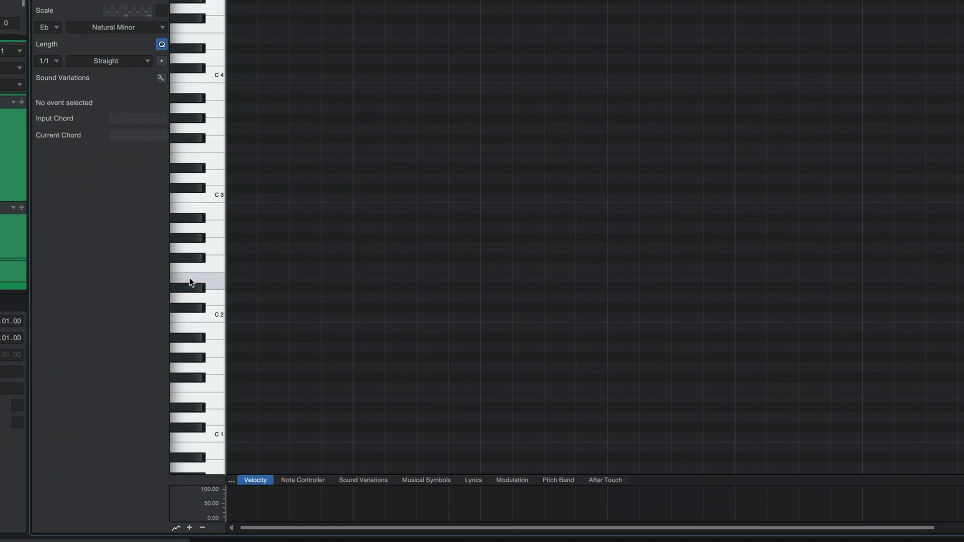
{"action": "left_click", "coordinate": [239, 288]}
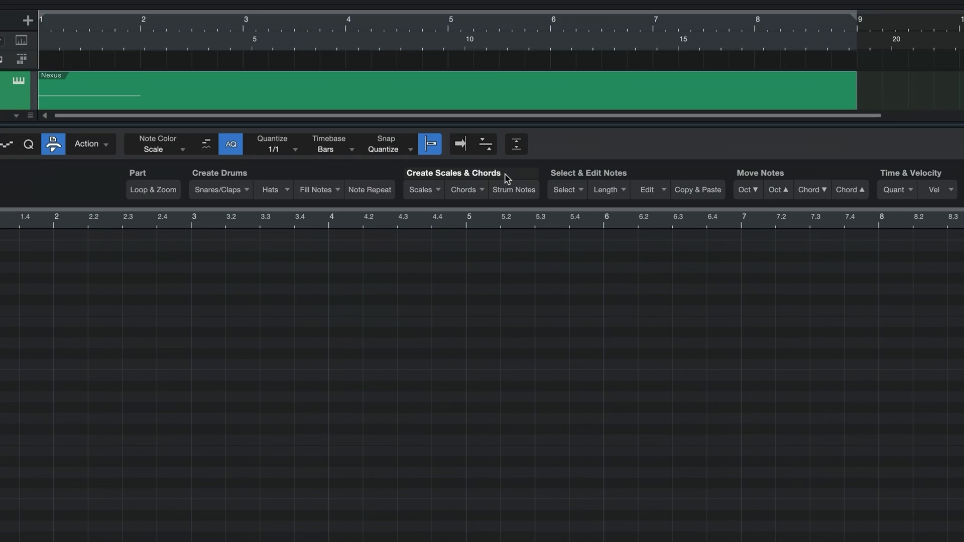
{"action": "left_click", "coordinate": [483, 195]}
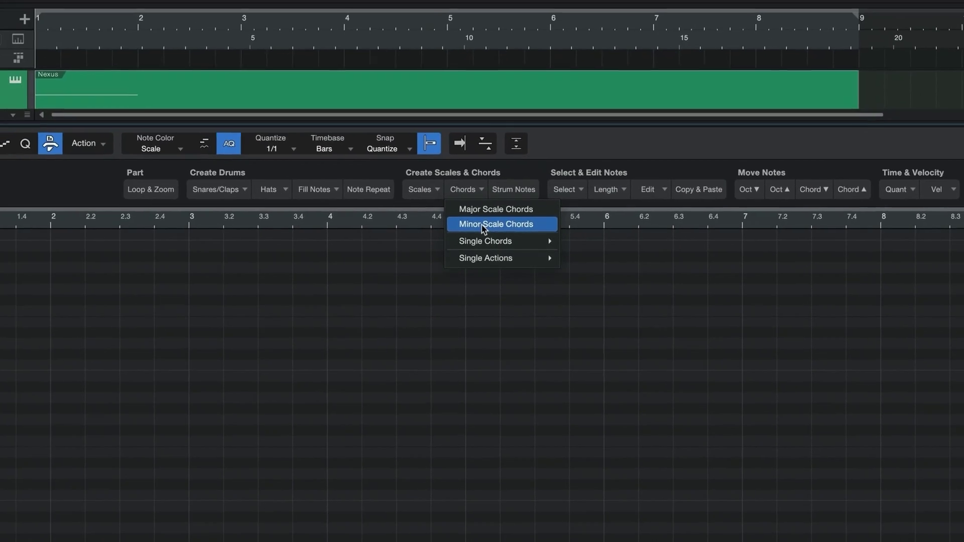
{"action": "left_click", "coordinate": [451, 218]}
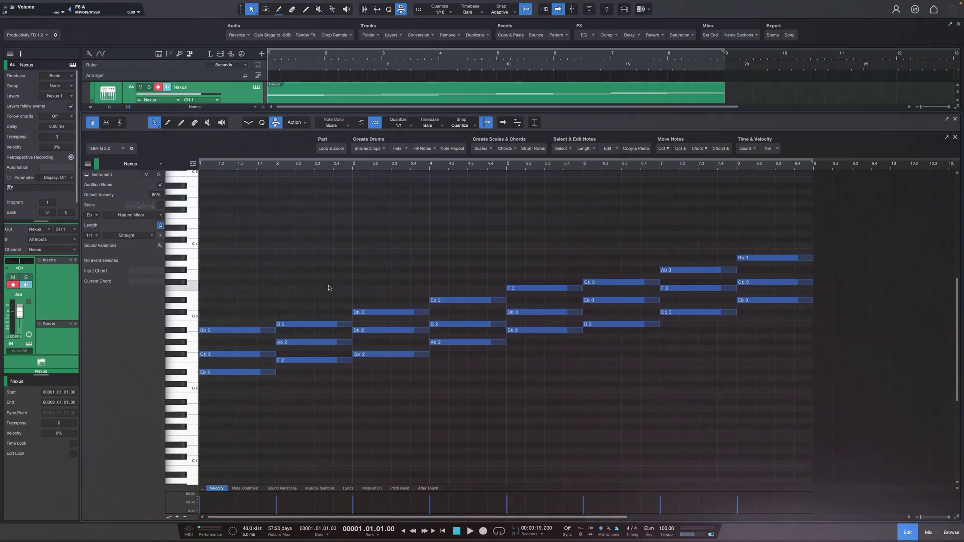
Step: Delete the chords in bar 2 and bars 5 to 8, and move the bar 4 chord to bar 2
{"action": "left_click_drag", "start_coordinate": [311, 261], "coordinate": [325, 440]}
{"action": "key", "text": "Delete"}
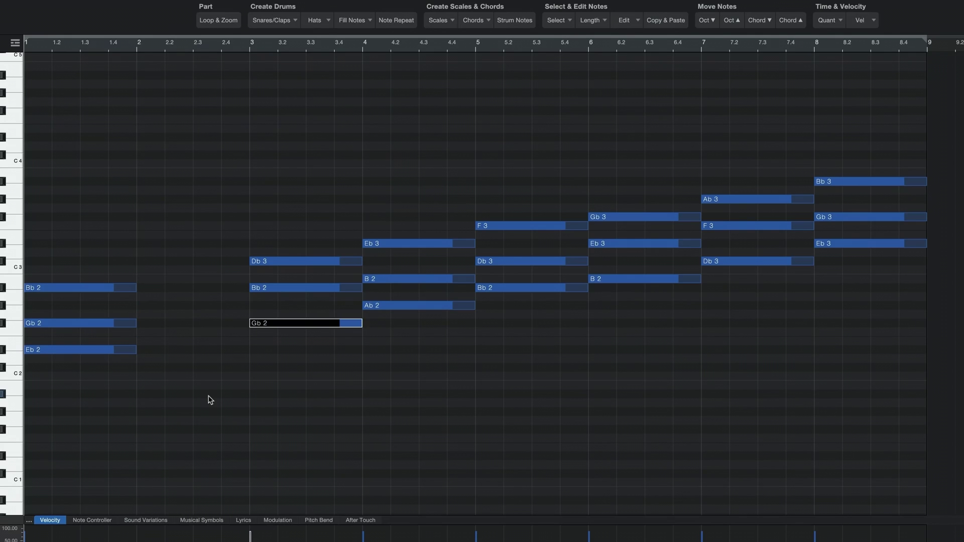
{"action": "left_click_drag", "start_coordinate": [564, 244], "coordinate": [855, 375]}
{"action": "key", "text": "Delete"}
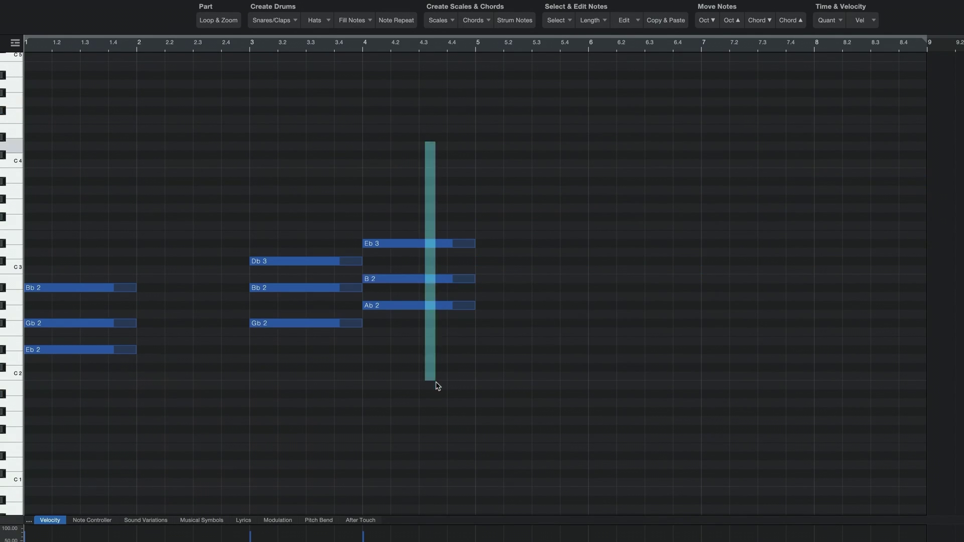
{"action": "key", "text": "alt+Left"}
{"action": "key", "text": "alt+Left"}
Step: Invert the chords in bars 2 and 3 downward and duplicate to extend the progression
{"action": "left_click_drag", "start_coordinate": [292, 252], "coordinate": [443, 406]}
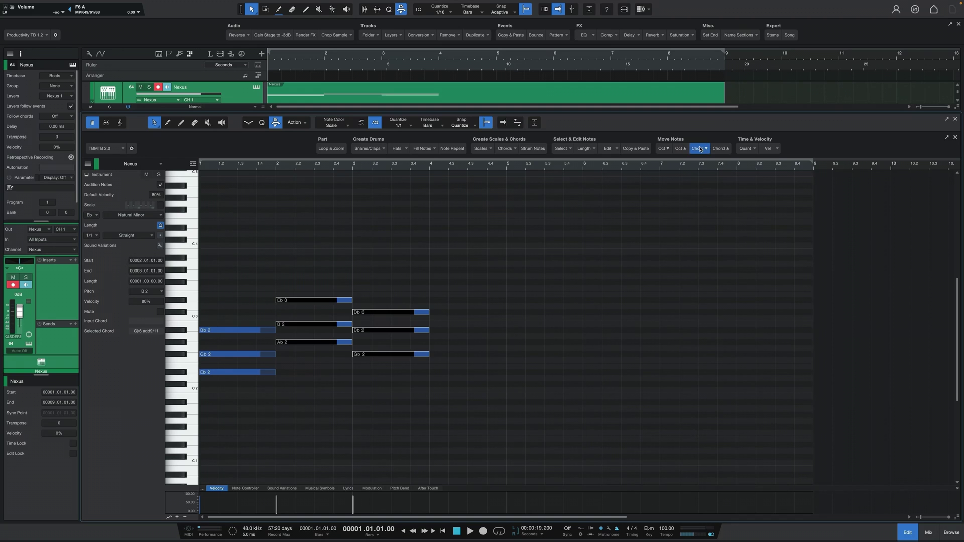
{"action": "key", "text": "d"}
{"action": "left_click", "coordinate": [465, 262]}
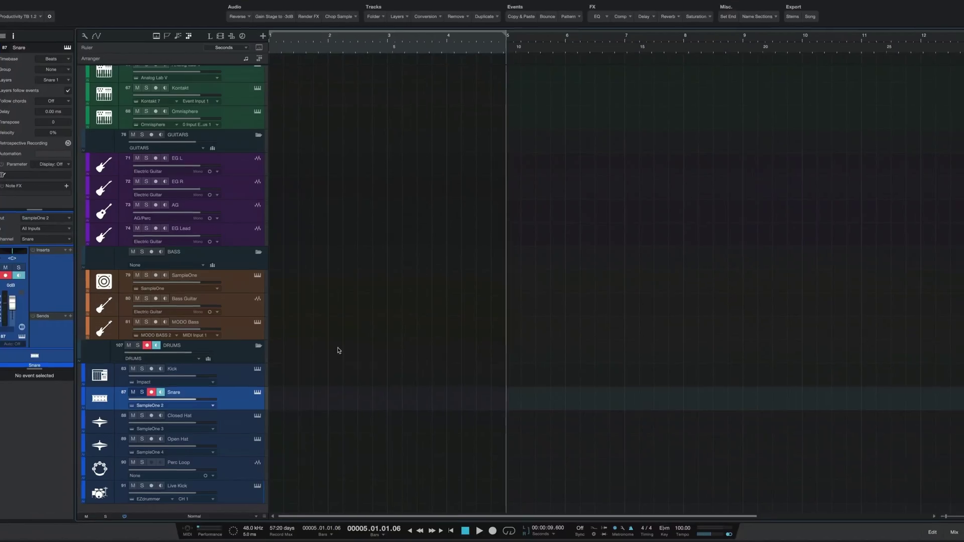
Step: Create a four-bar Snare part, fill it with the Sample One pattern Snare/Clap on 2 & 4, and return to the arrangement
{"action": "double_click", "coordinate": [301, 397]}
{"action": "double_click", "coordinate": [302, 396]}
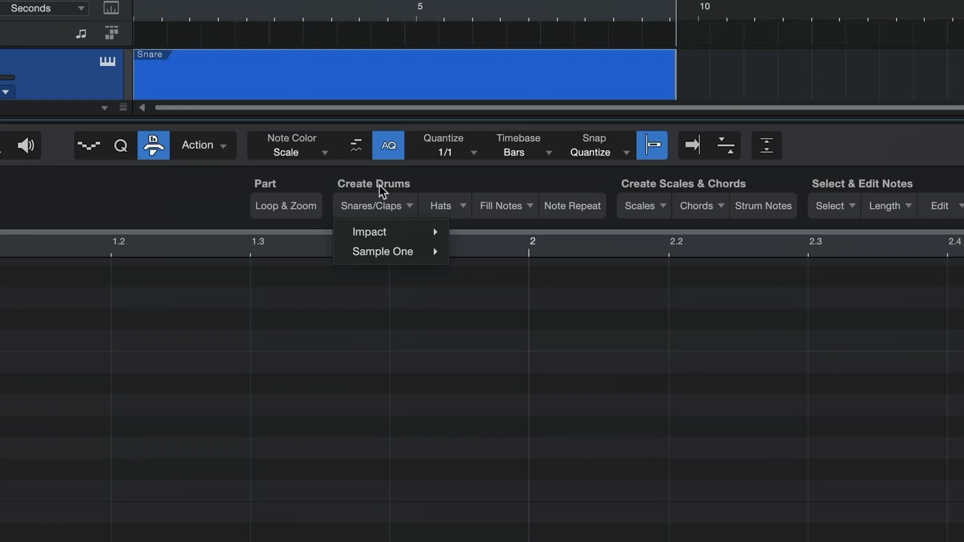
{"action": "mouse_move", "coordinate": [379, 249]}
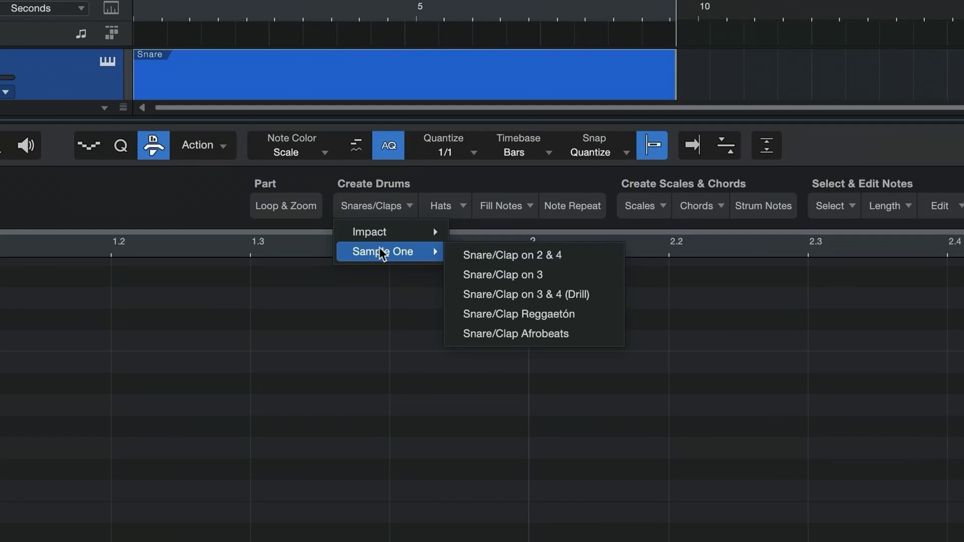
{"action": "left_click", "coordinate": [508, 254]}
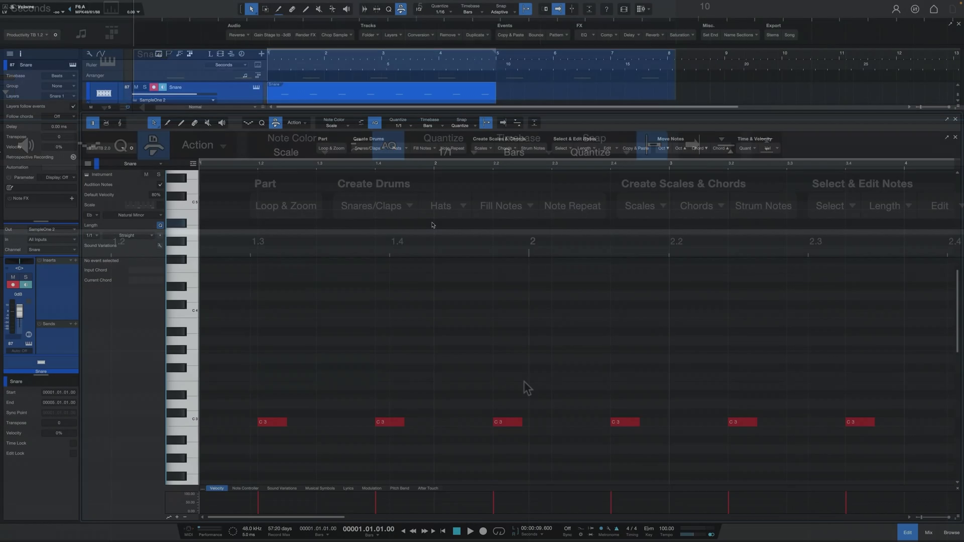
{"action": "left_click", "coordinate": [909, 533]}
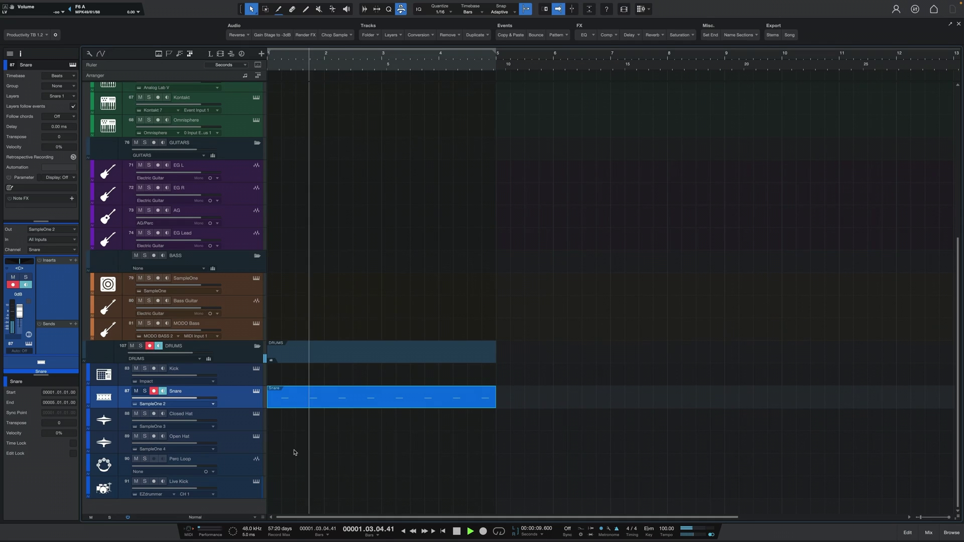
Step: Create a four-bar Closed Hat part and fill it with an eighth-note Sample One hat pattern on C 3
{"action": "double_click", "coordinate": [280, 420]}
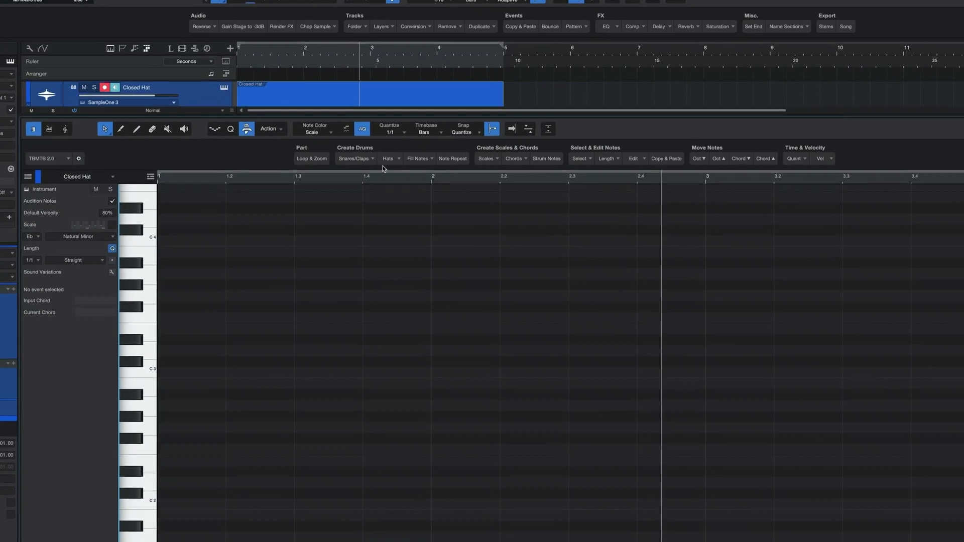
{"action": "left_click", "coordinate": [388, 158]}
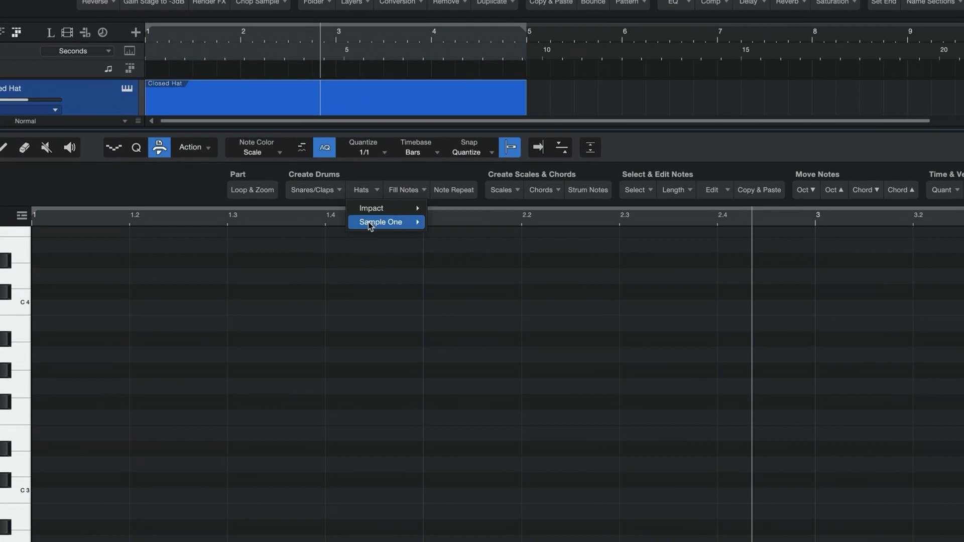
{"action": "left_click", "coordinate": [443, 238]}
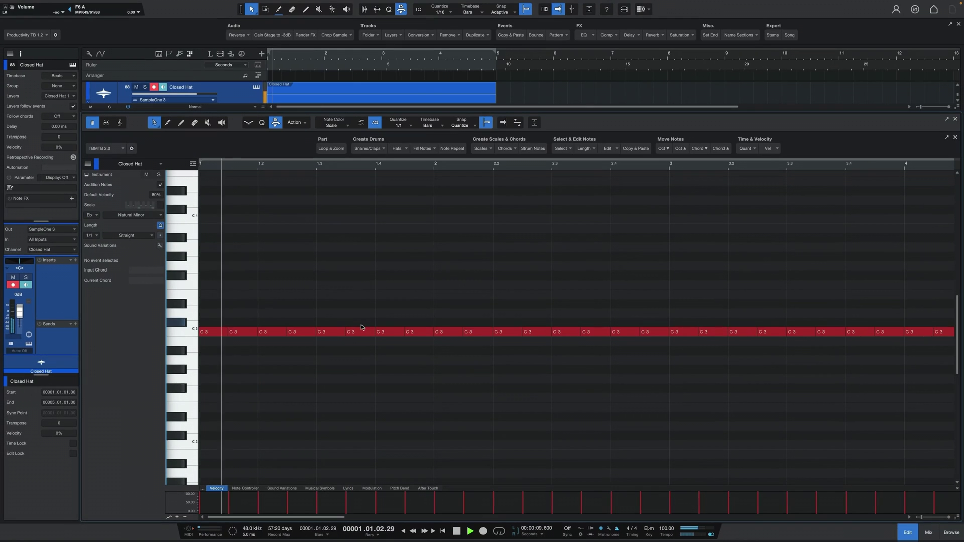
Step: Select the on-beat closed hat notes, reverse the selection to the off-beat notes, and change their velocity
{"action": "left_click", "coordinate": [562, 149]}
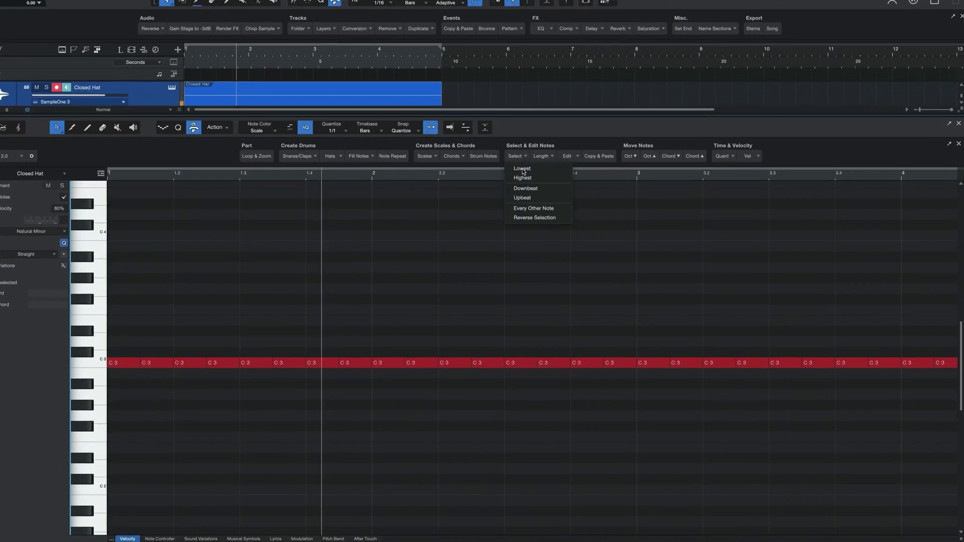
{"action": "left_click", "coordinate": [583, 201]}
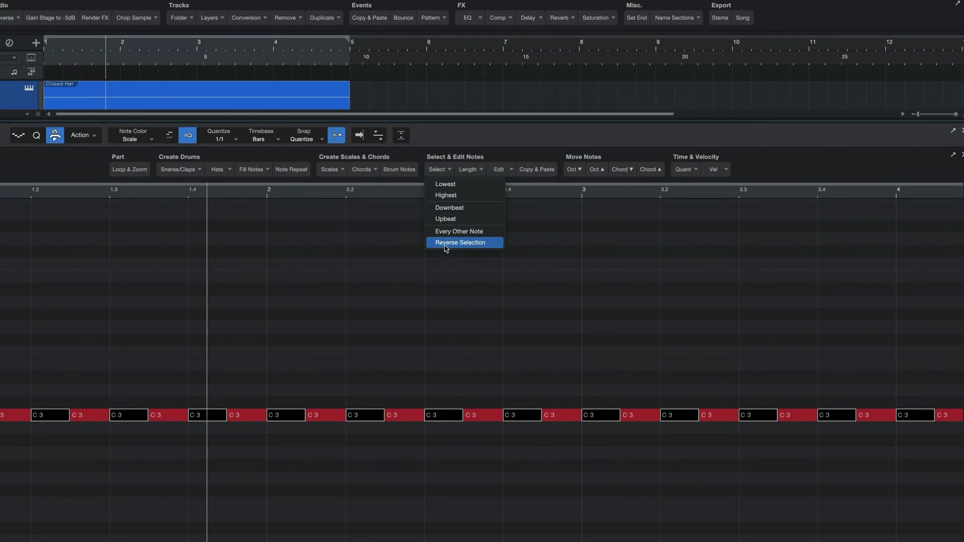
{"action": "left_click", "coordinate": [446, 243]}
{"action": "left_click", "coordinate": [724, 196]}
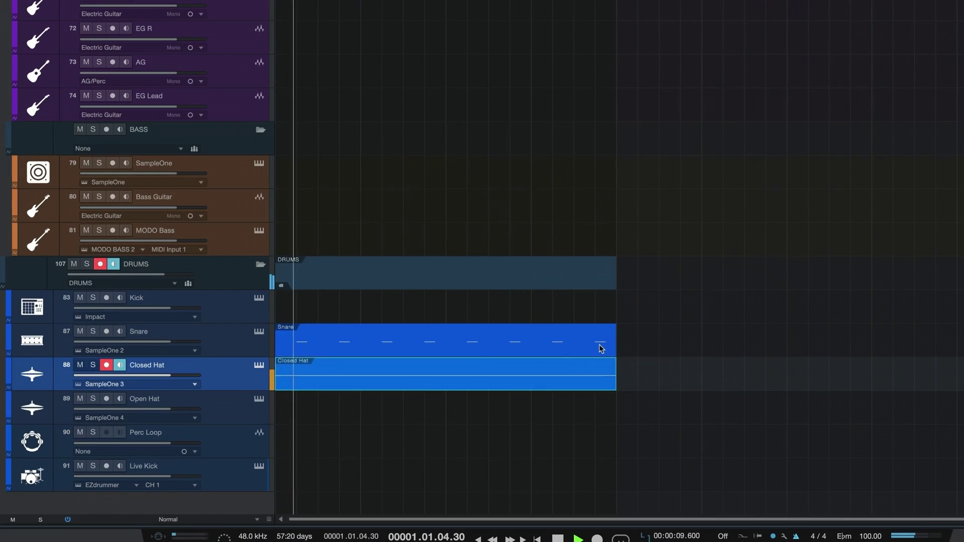
Step: Record a four-bar kick pattern on the Kick track alongside the snare and closed hat
{"action": "left_click", "coordinate": [237, 307]}
{"action": "key", "text": "space"}
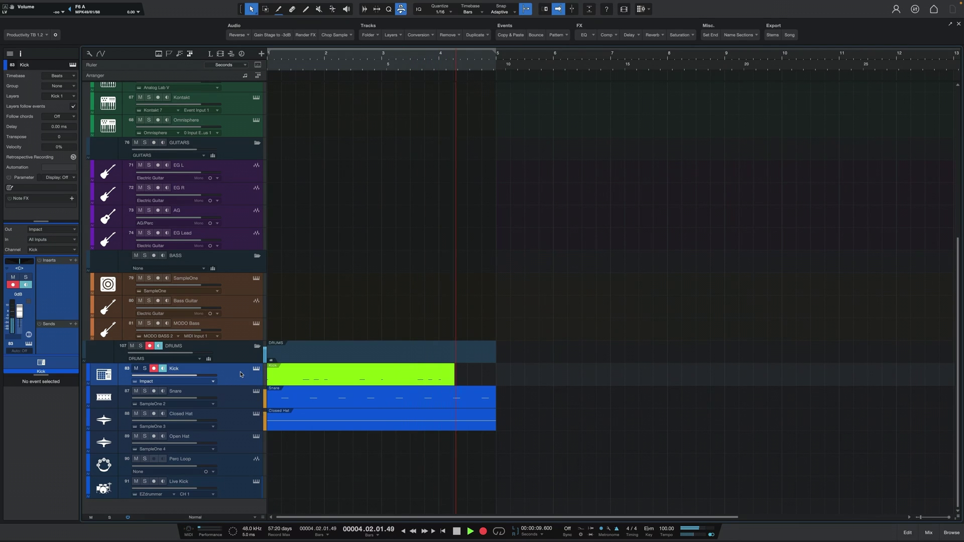
{"action": "key", "text": "space"}
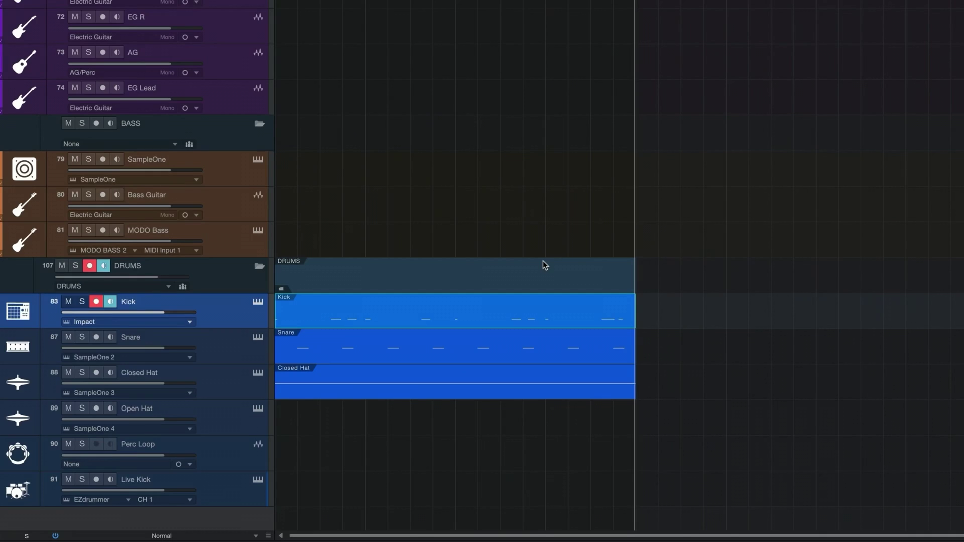